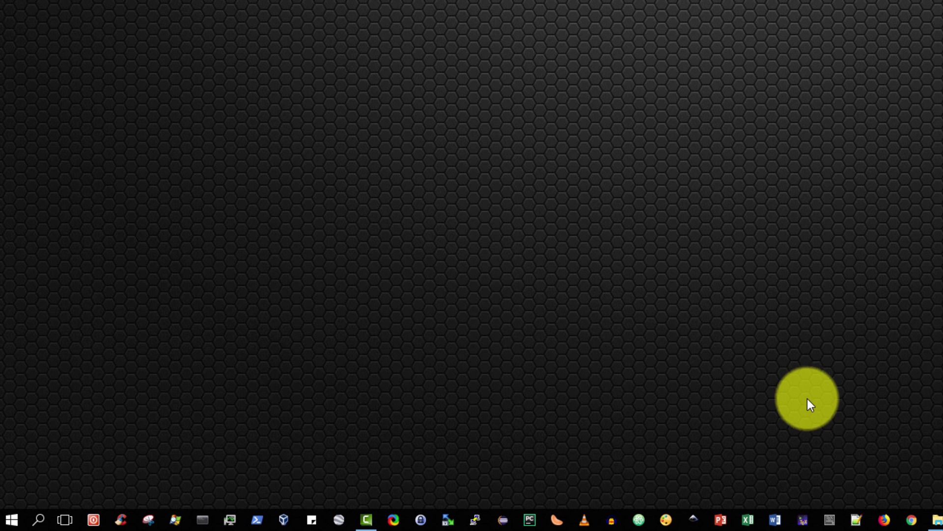
Launch Firefox Portable and run a Google search for '7zip'
{"action": "left_click", "coordinate": [887, 522]}
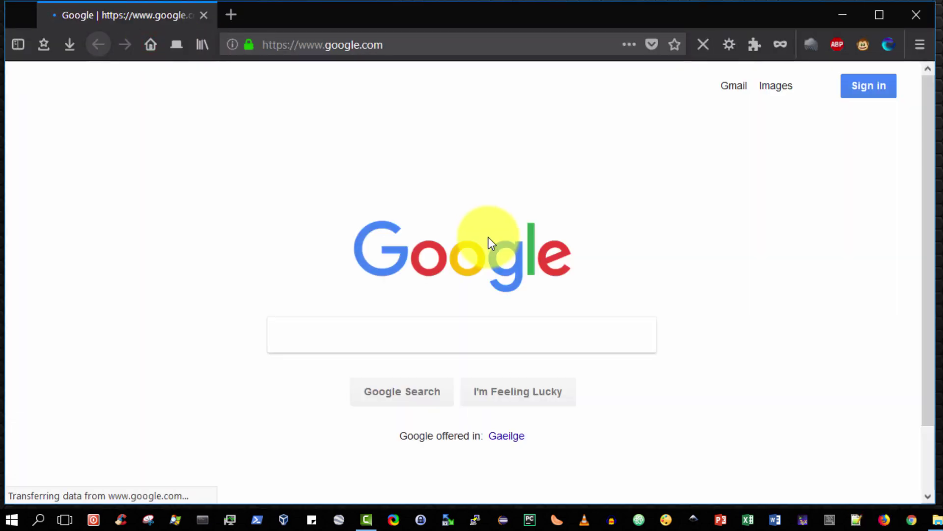
{"action": "left_click", "coordinate": [521, 330]}
{"action": "type", "text": "7zip"}
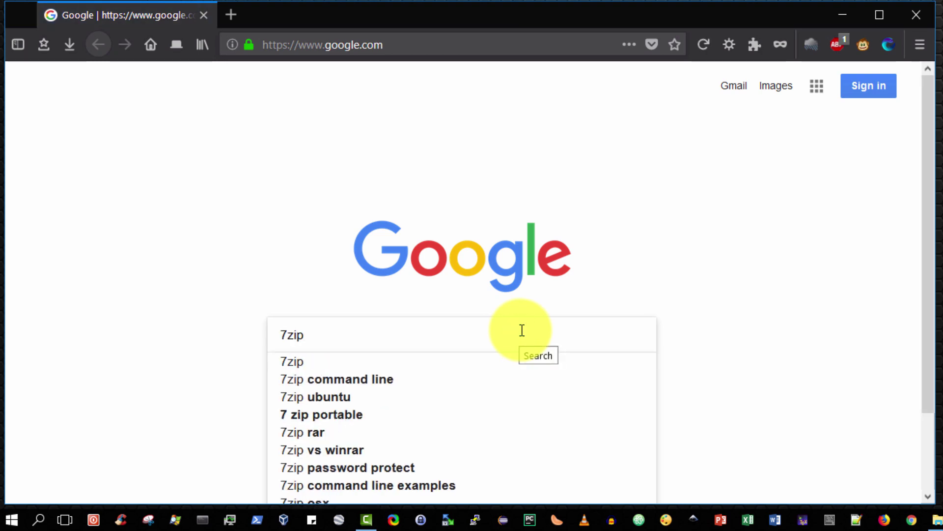
{"action": "key", "text": "Return"}
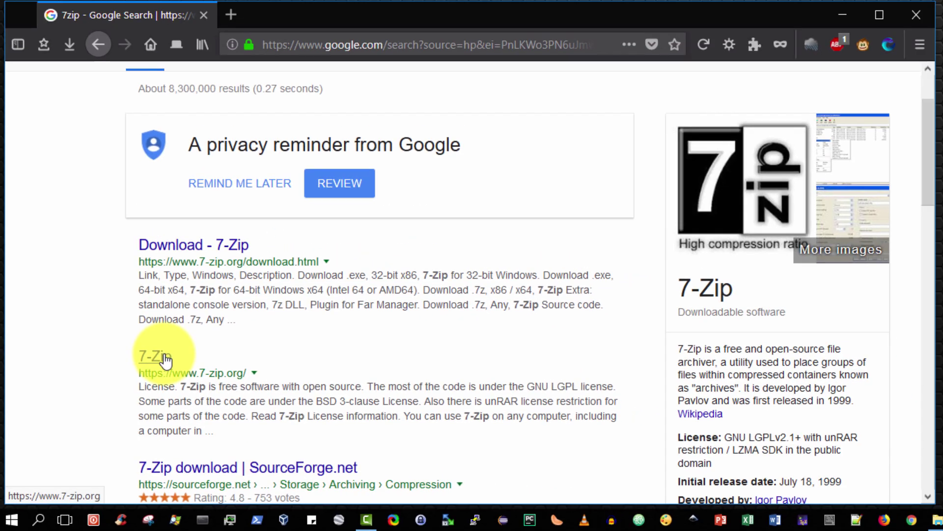
{"action": "left_click", "coordinate": [315, 260]}
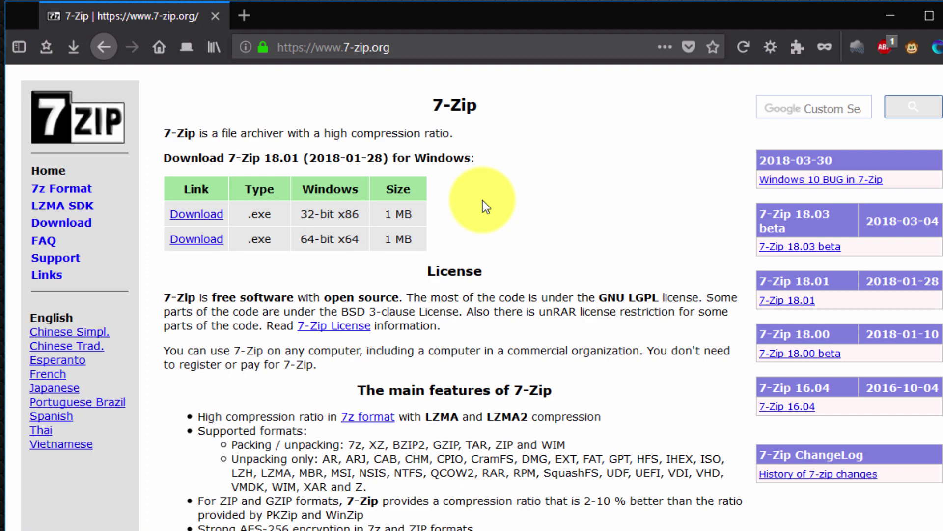
{"action": "scroll", "coordinate": [540, 199], "scroll_direction": "down", "scroll_amount": 3}
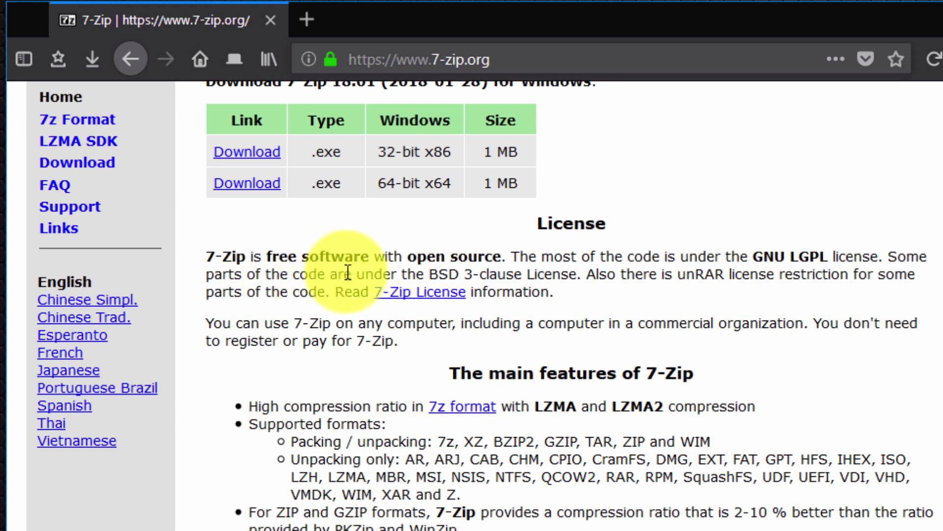
{"action": "scroll", "coordinate": [350, 271], "scroll_direction": "down", "scroll_amount": 3}
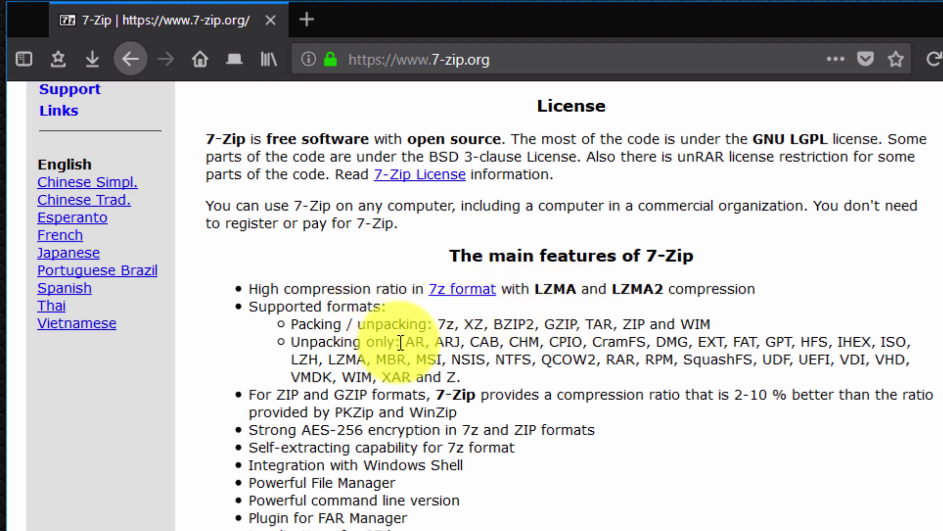
{"action": "left_click_drag", "start_coordinate": [406, 342], "coordinate": [462, 377]}
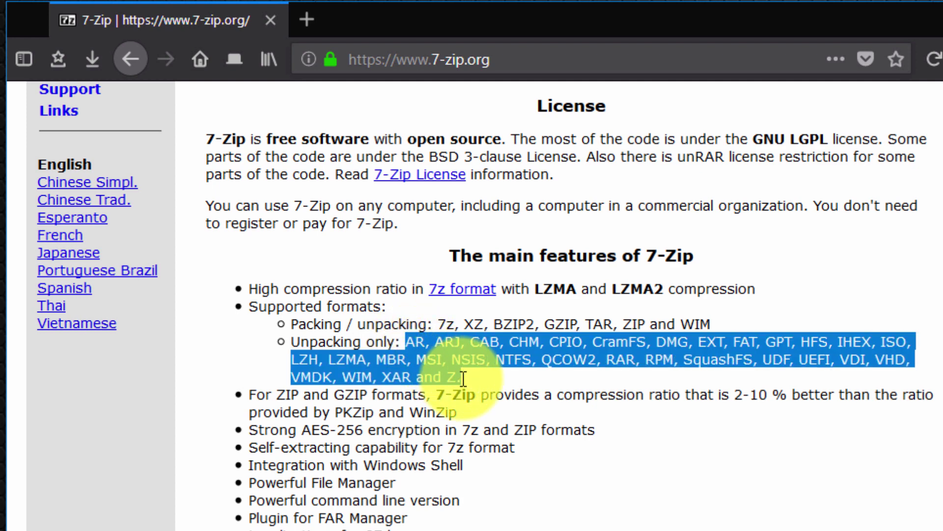
{"action": "left_click", "coordinate": [494, 379]}
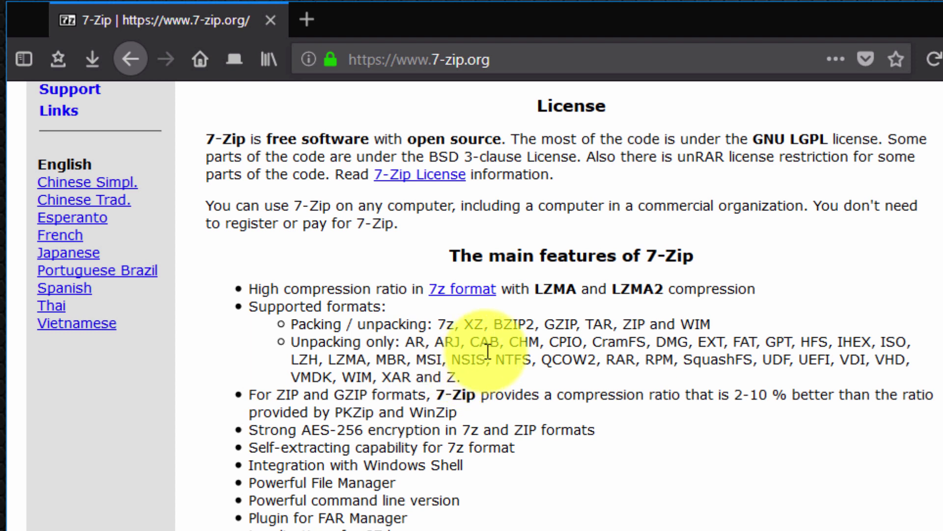
{"action": "left_click", "coordinate": [879, 341]}
{"action": "left_click_drag", "start_coordinate": [904, 342], "coordinate": [910, 342]}
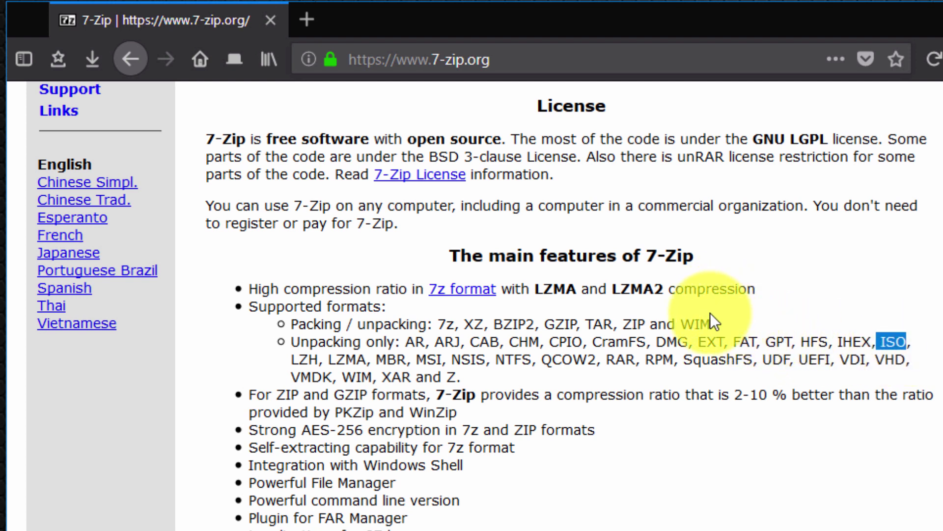
{"action": "left_click", "coordinate": [438, 322]}
{"action": "left_click_drag", "start_coordinate": [439, 322], "coordinate": [541, 323]}
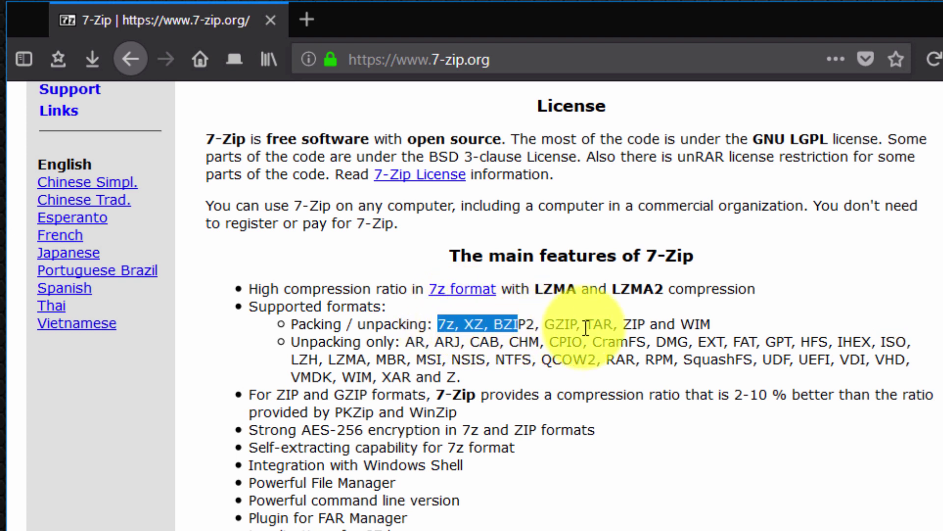
{"action": "double_click", "coordinate": [635, 324]}
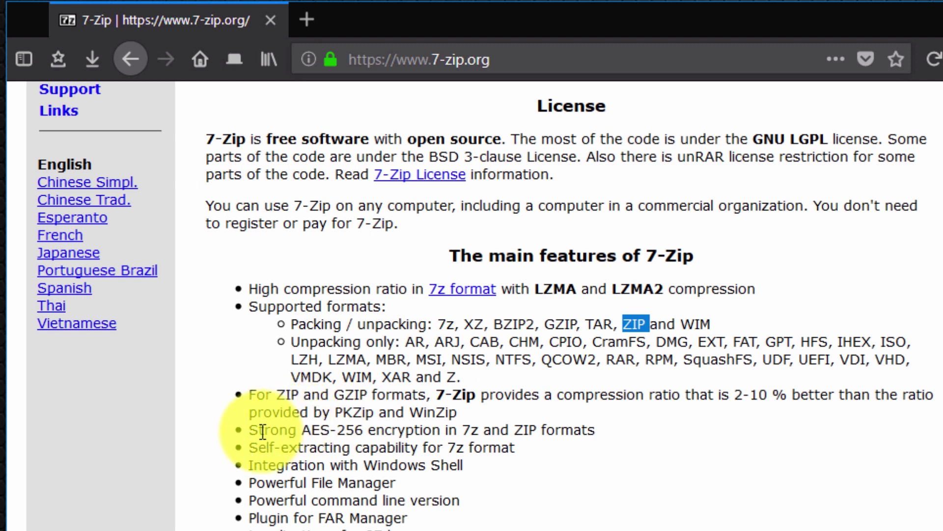
{"action": "left_click_drag", "start_coordinate": [259, 431], "coordinate": [598, 435]}
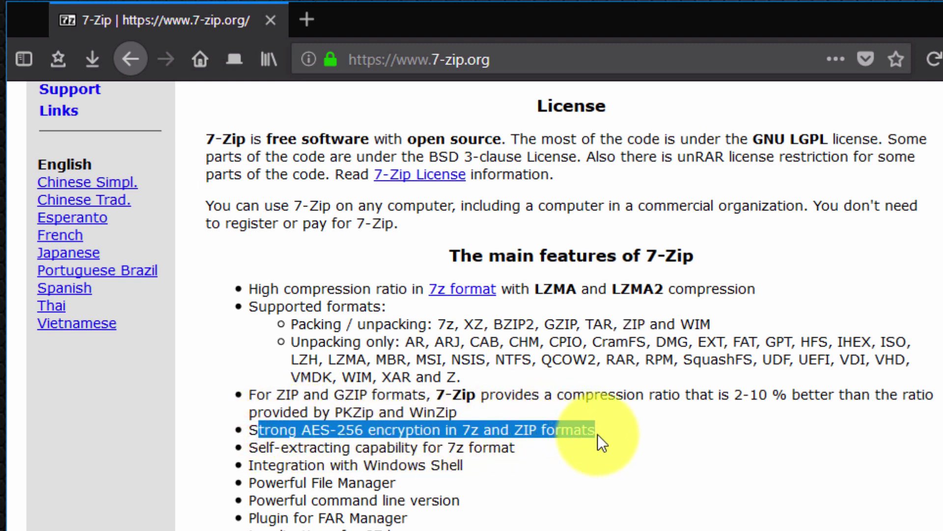
{"action": "left_click", "coordinate": [631, 418]}
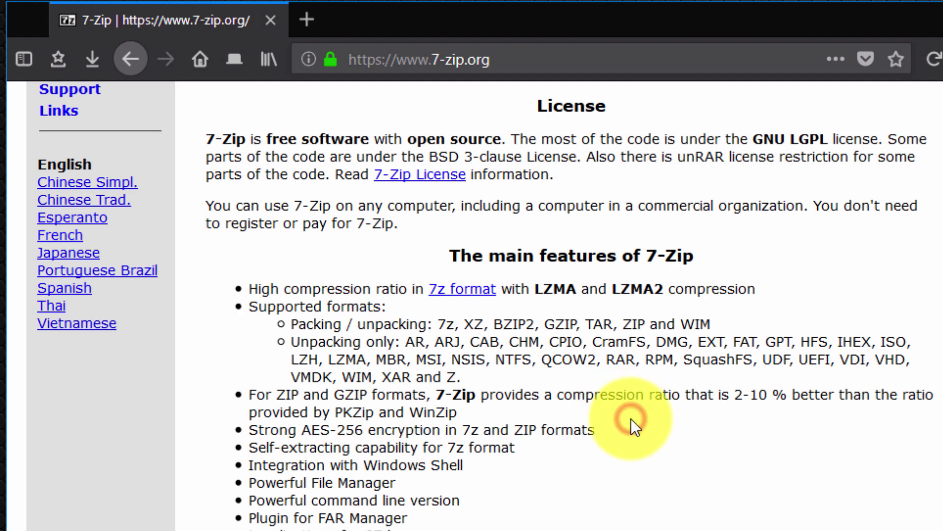
Download and save the 64-bit x64 installer 7z1801-x64.exe from the download table
{"action": "scroll", "coordinate": [631, 418], "scroll_direction": "up", "scroll_amount": 5}
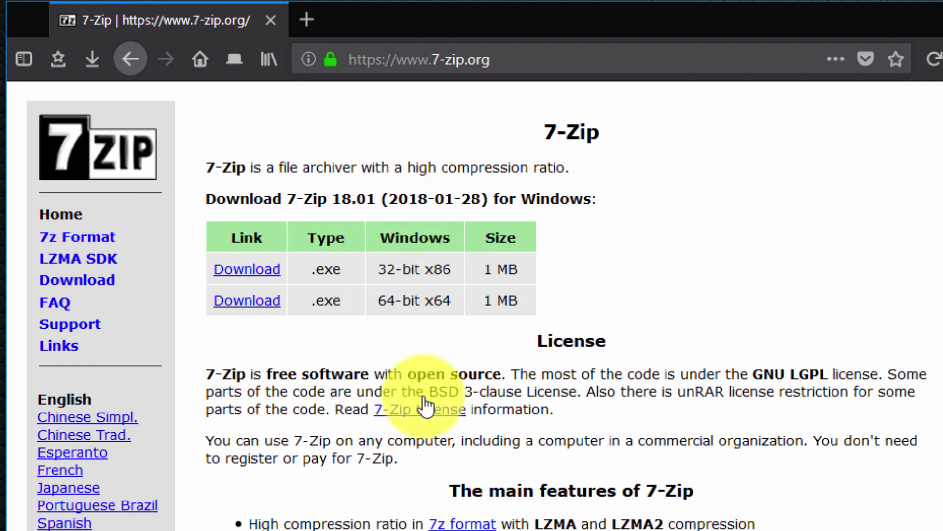
{"action": "left_click", "coordinate": [249, 309]}
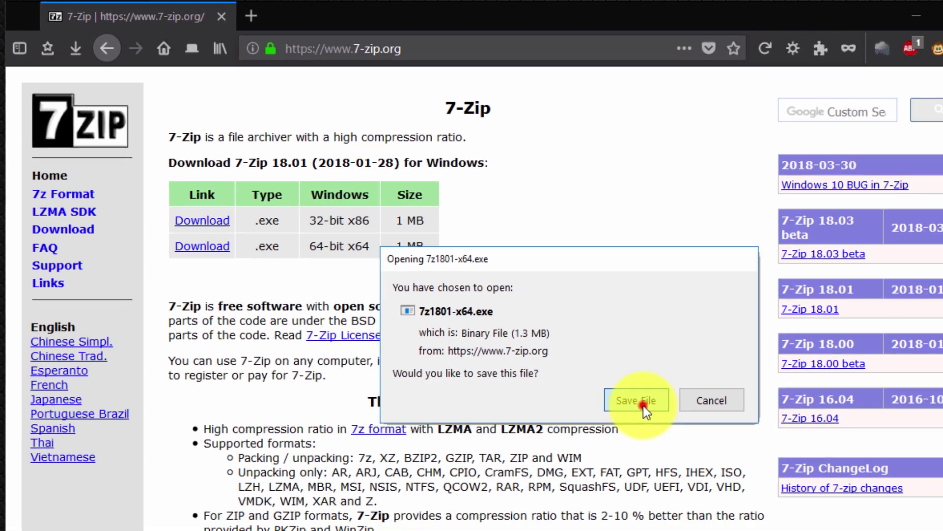
{"action": "left_click", "coordinate": [776, 488]}
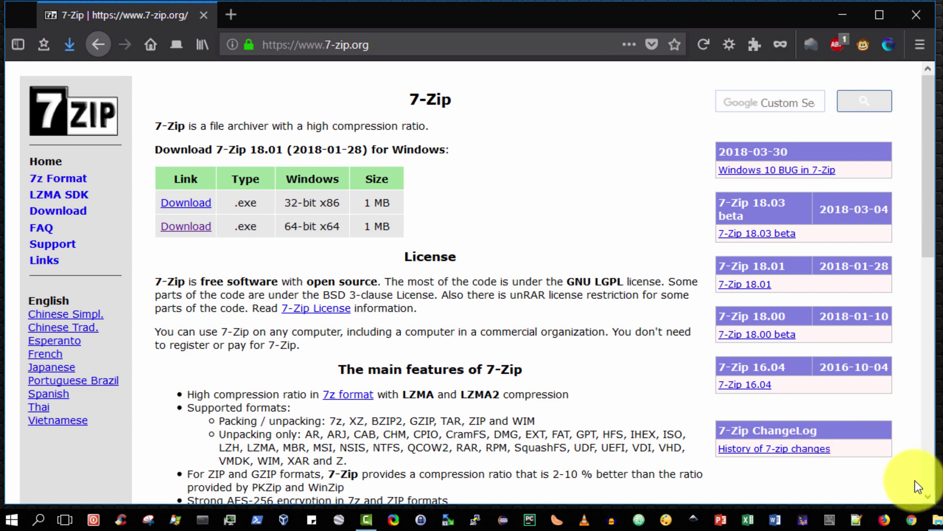
Switch to the C:\downloads Explorer window and select the 7z1801-x64.exe installer
{"action": "left_click", "coordinate": [937, 523]}
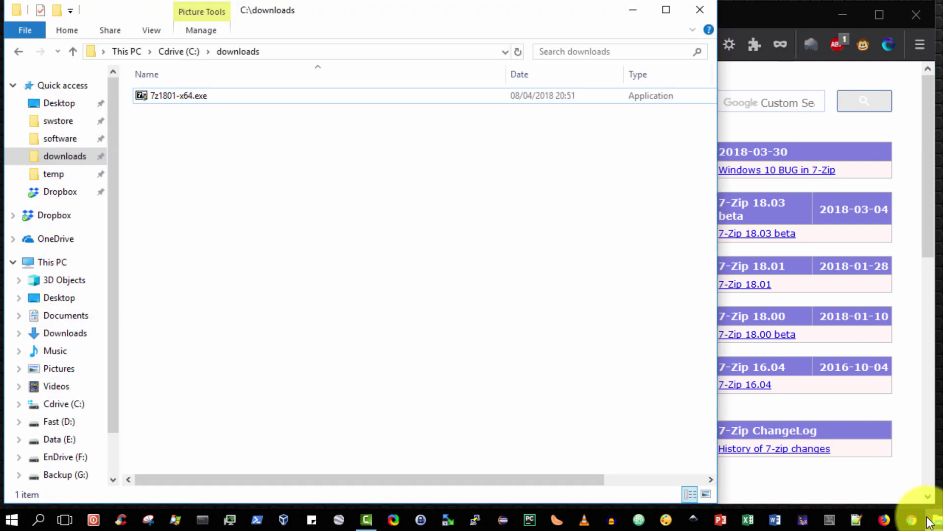
{"action": "left_click", "coordinate": [59, 160]}
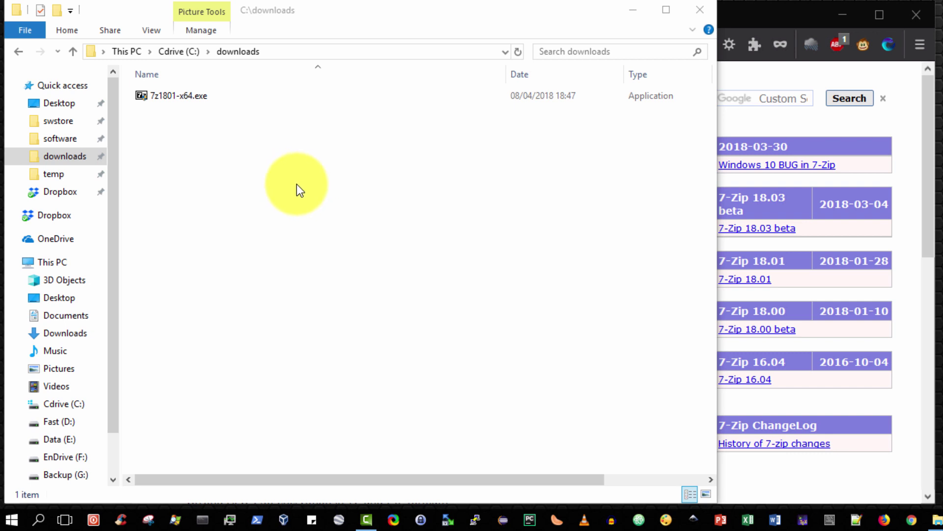
{"action": "left_click", "coordinate": [182, 95]}
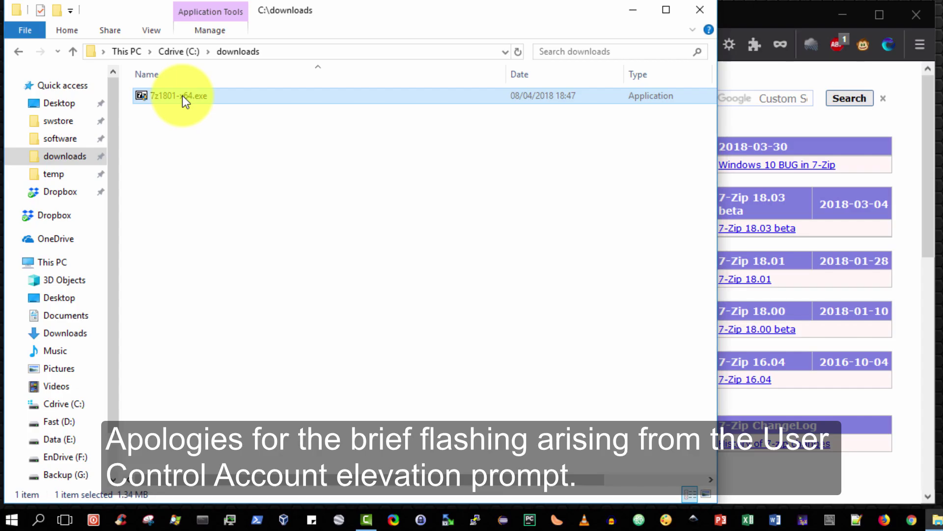
Run 7z1801-x64.exe, change the destination to C:\software\7-Zip\, install, and close Setup
{"action": "double_click", "coordinate": [182, 95]}
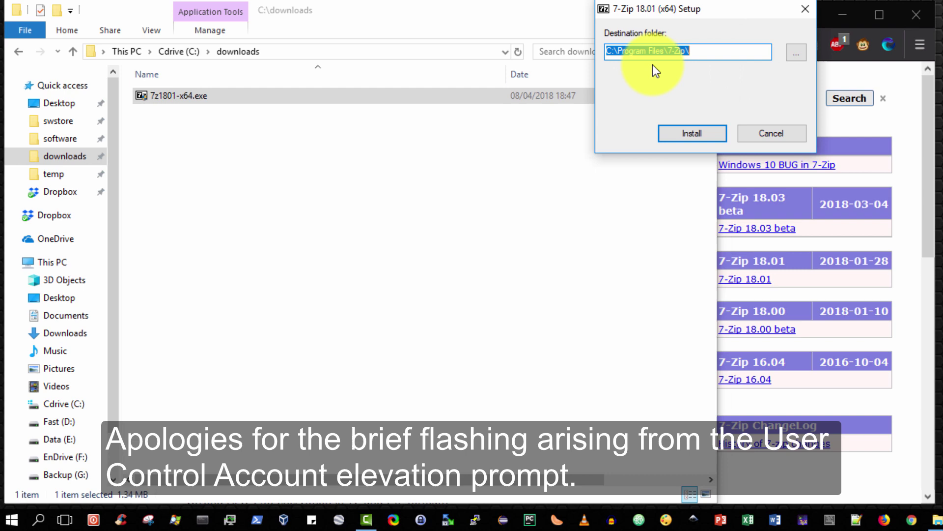
{"action": "left_click_drag", "start_coordinate": [698, 8], "coordinate": [439, 150]}
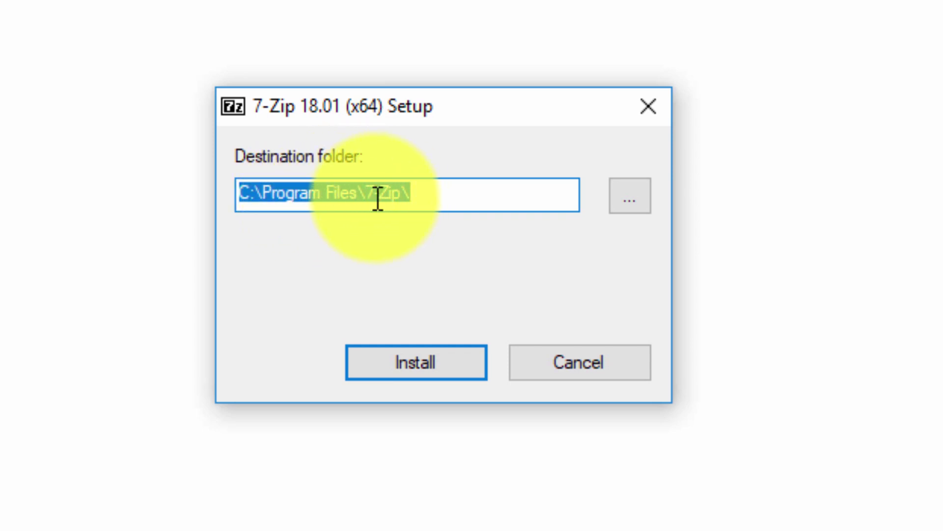
{"action": "left_click_drag", "start_coordinate": [360, 192], "coordinate": [269, 181]}
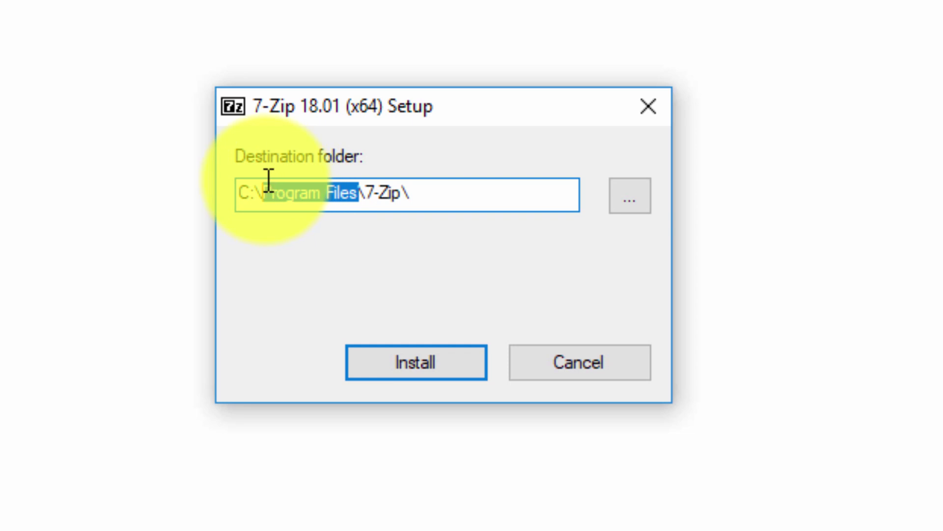
{"action": "type", "text": "software"}
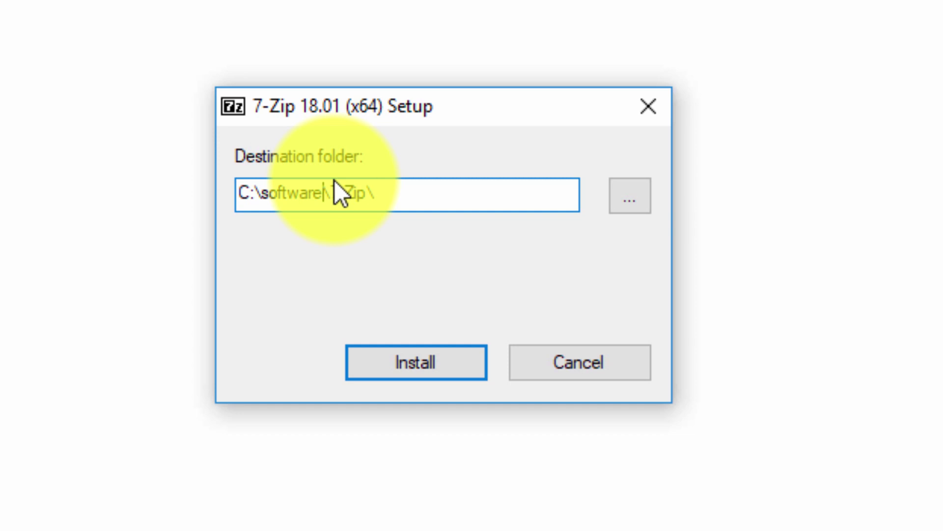
{"action": "left_click", "coordinate": [420, 361]}
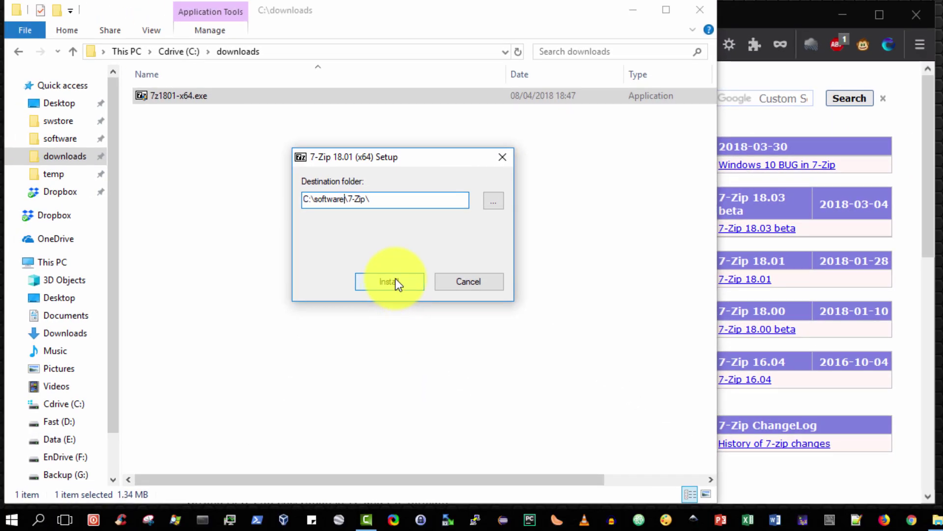
{"action": "left_click", "coordinate": [402, 311]}
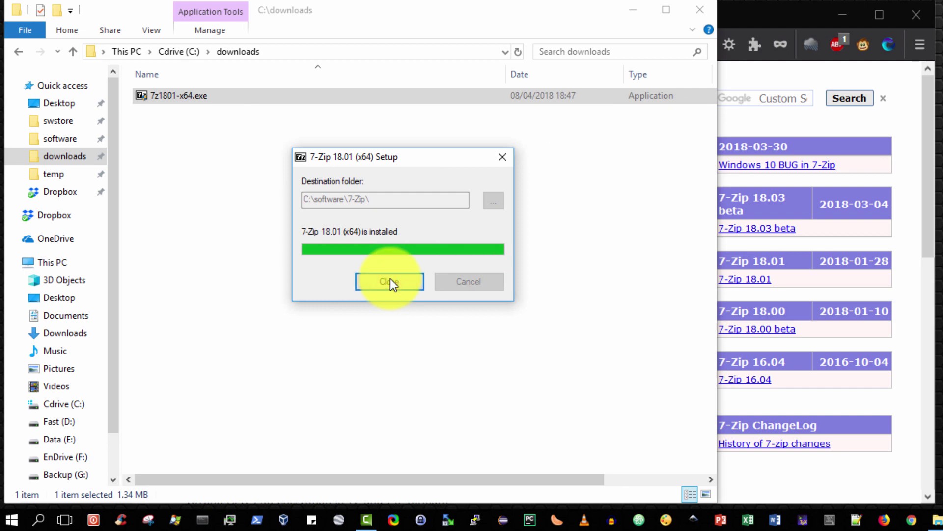
{"action": "left_click", "coordinate": [390, 281]}
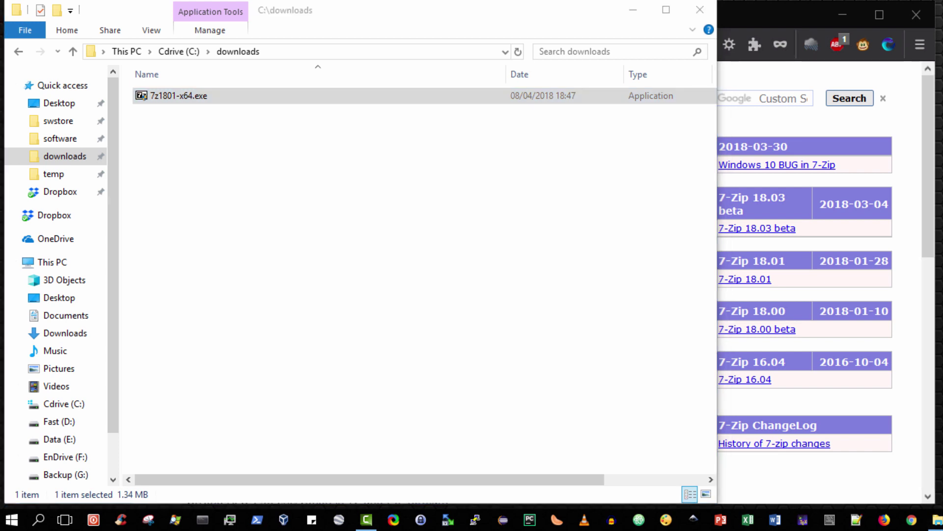
Go to C:\temp in the navigation pane and select TestFolder
{"action": "left_click", "coordinate": [62, 178]}
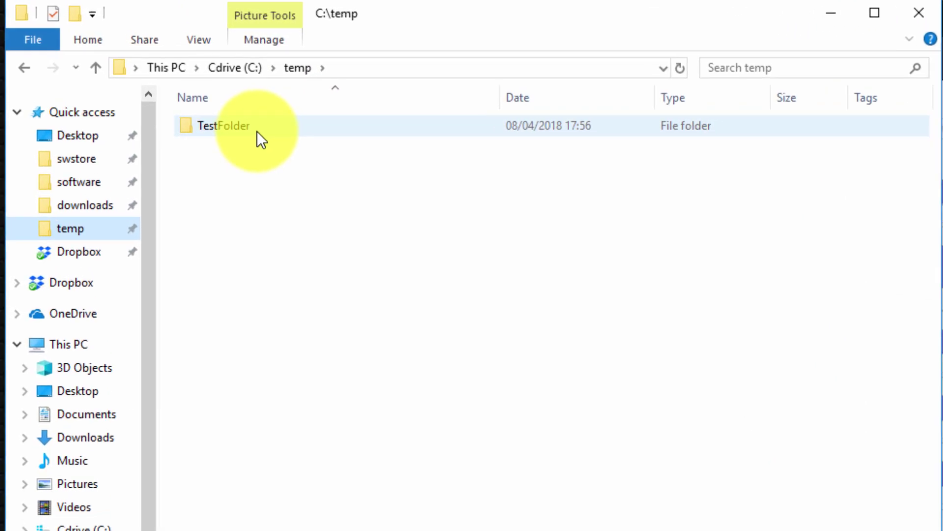
{"action": "left_click", "coordinate": [252, 128]}
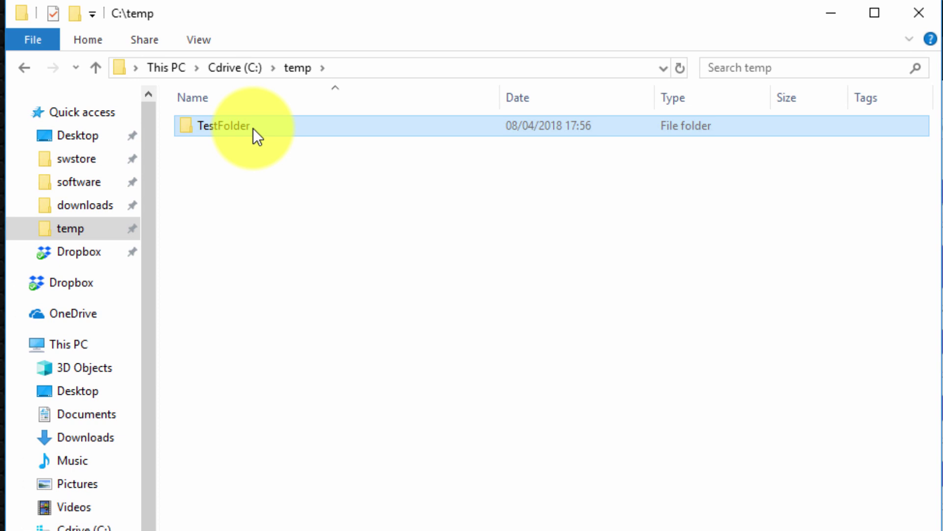
Bring up TestFolder's 7-Zip context submenu listing Add to "TestFolder.7z" and Add to "TestFolder.zip"
{"action": "right_click", "coordinate": [253, 129]}
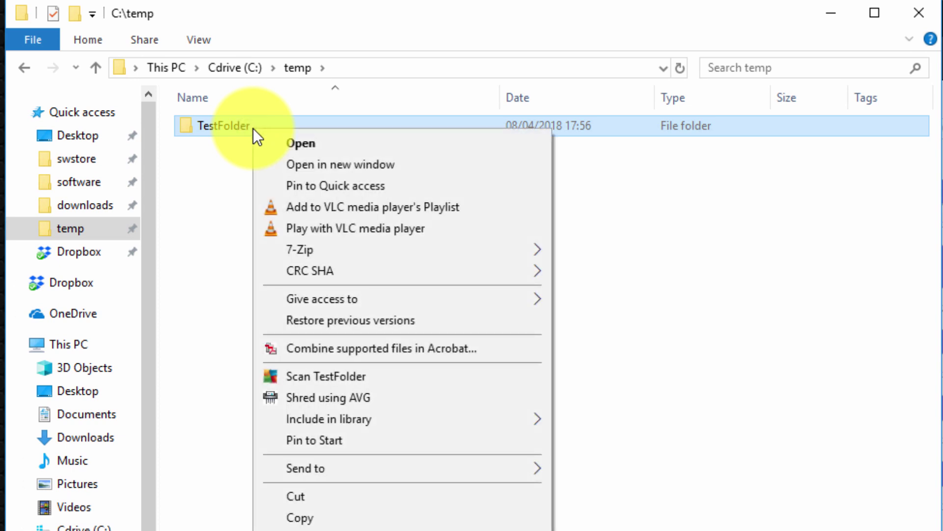
{"action": "mouse_move", "coordinate": [335, 253]}
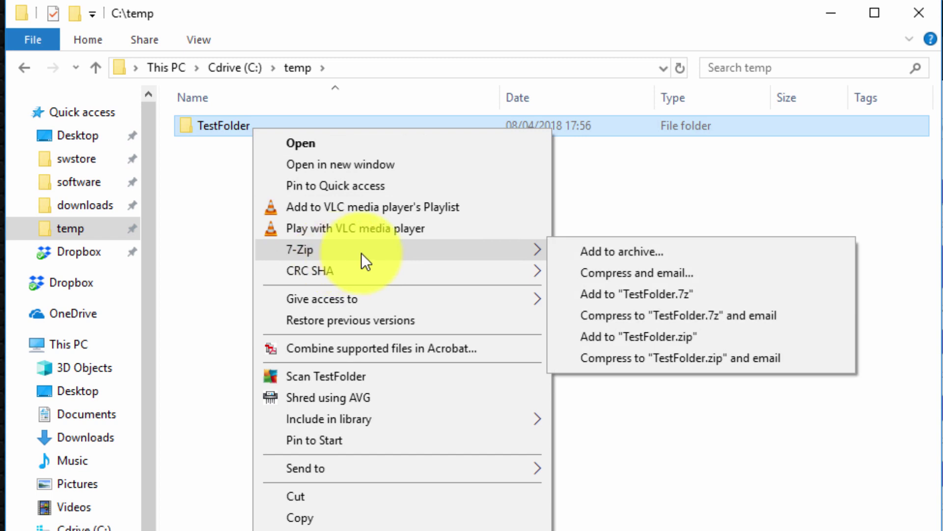
{"action": "mouse_move", "coordinate": [511, 250]}
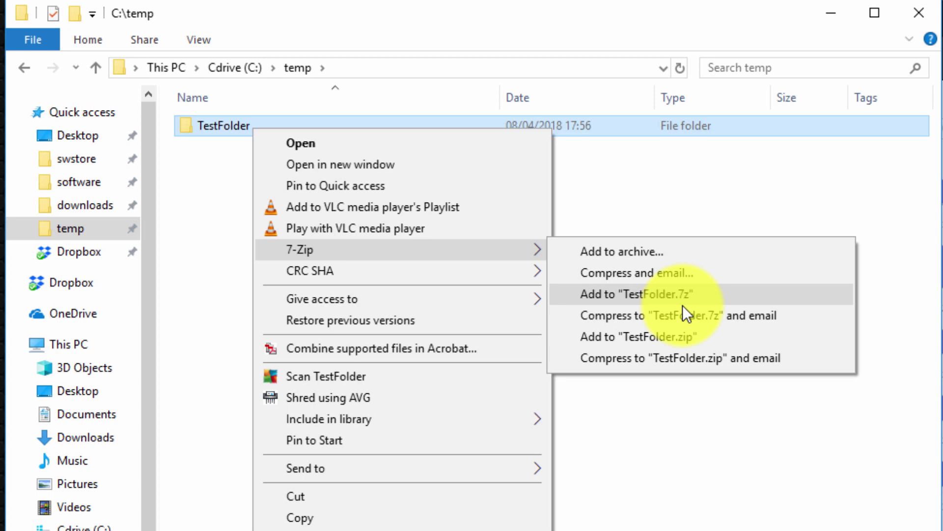
Compress TestFolder into TestFolder.zip with 7-Zip's Add to "TestFolder.zip" command
{"action": "left_click", "coordinate": [691, 339]}
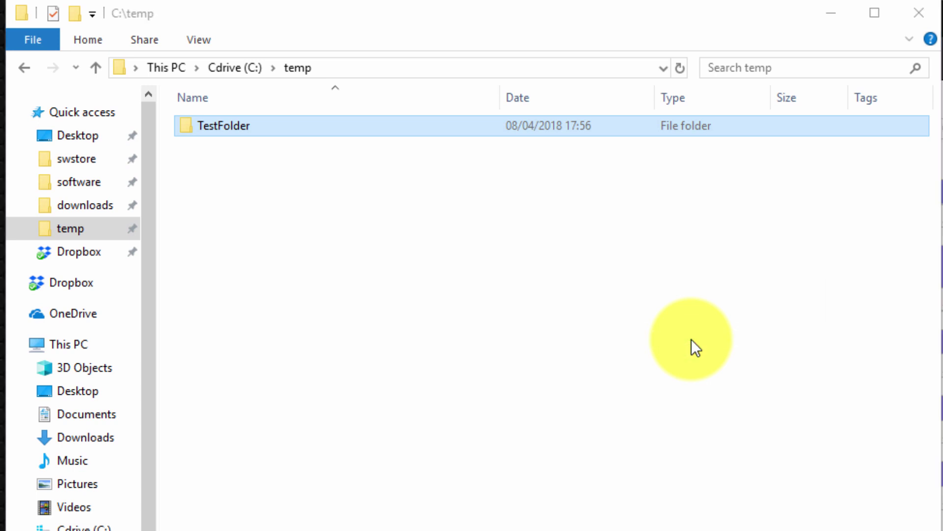
{"action": "left_click", "coordinate": [237, 131]}
{"action": "left_click", "coordinate": [249, 147]}
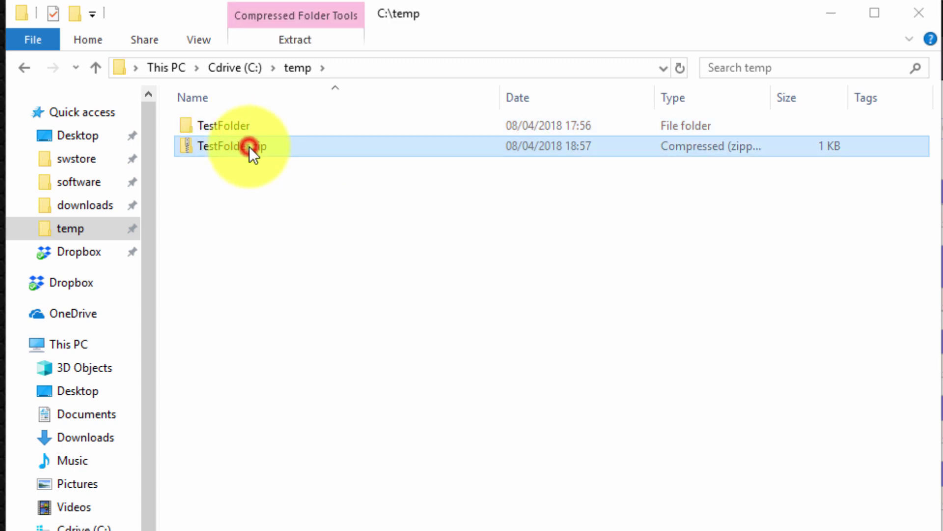
Permanently delete TestFolder with Shift+Delete, leaving TestFolder.zip selected
{"action": "left_click", "coordinate": [263, 123]}
{"action": "key", "text": "shift+Delete"}
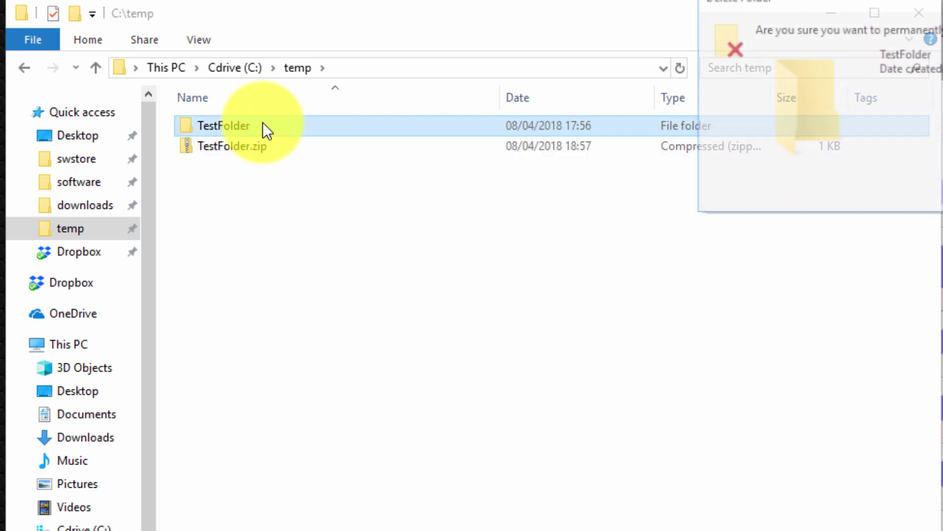
{"action": "key", "text": "Return"}
{"action": "left_click", "coordinate": [237, 128]}
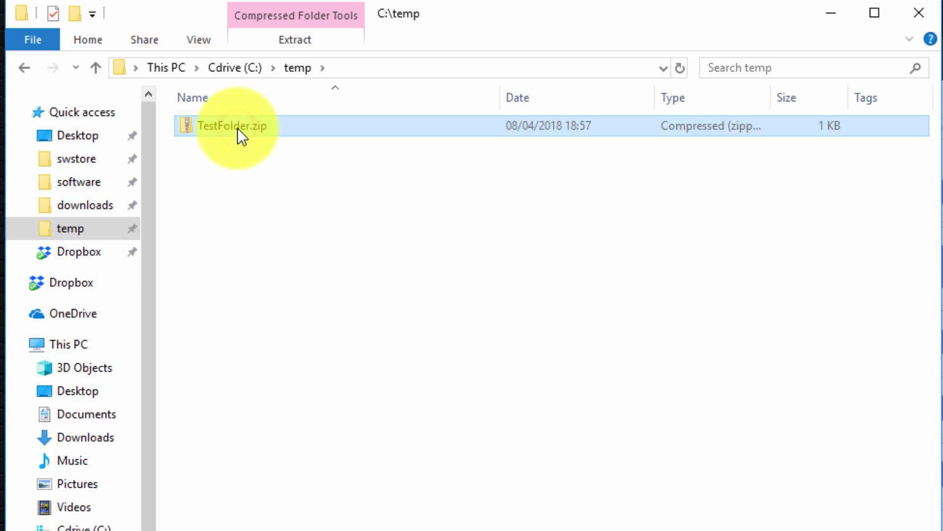
Use 7-Zip's Extract Here on TestFolder.zip to restore TestFolder in C:\temp
{"action": "right_click", "coordinate": [237, 127]}
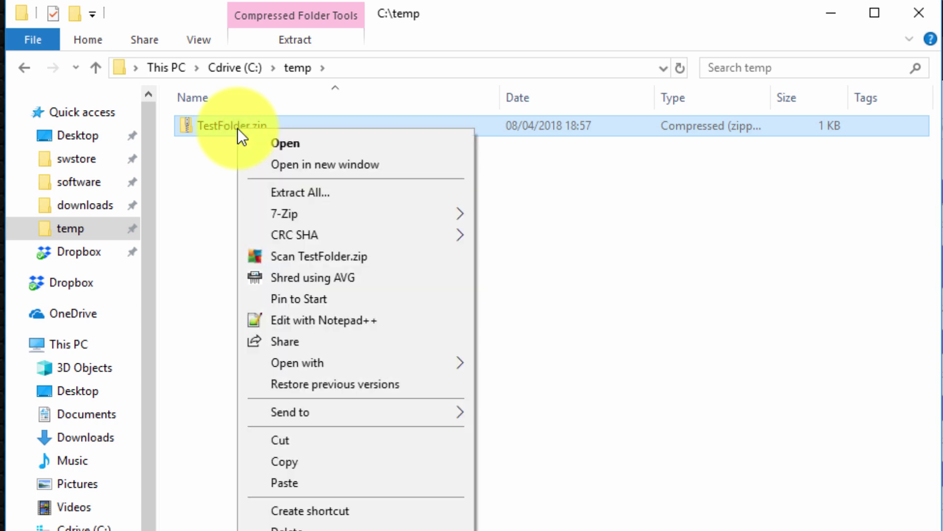
{"action": "mouse_move", "coordinate": [306, 211]}
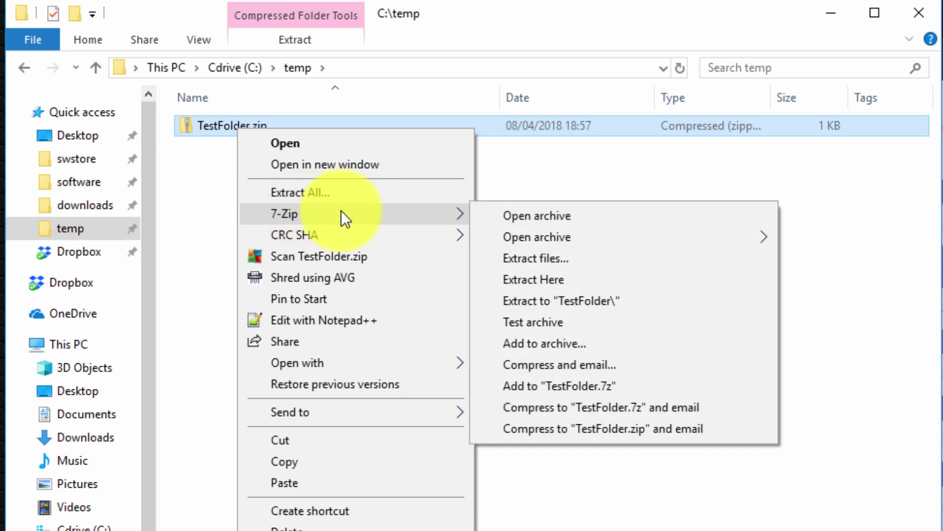
{"action": "left_click", "coordinate": [570, 277]}
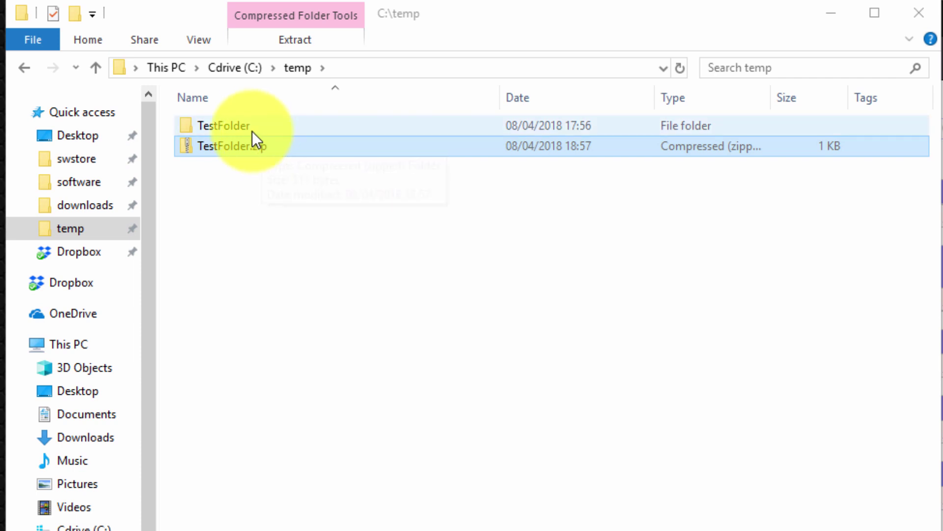
Inside TestFolder, pack TestSubfolder and test1.txt into a new TestFolder.zip with 7-Zip
{"action": "double_click", "coordinate": [246, 129]}
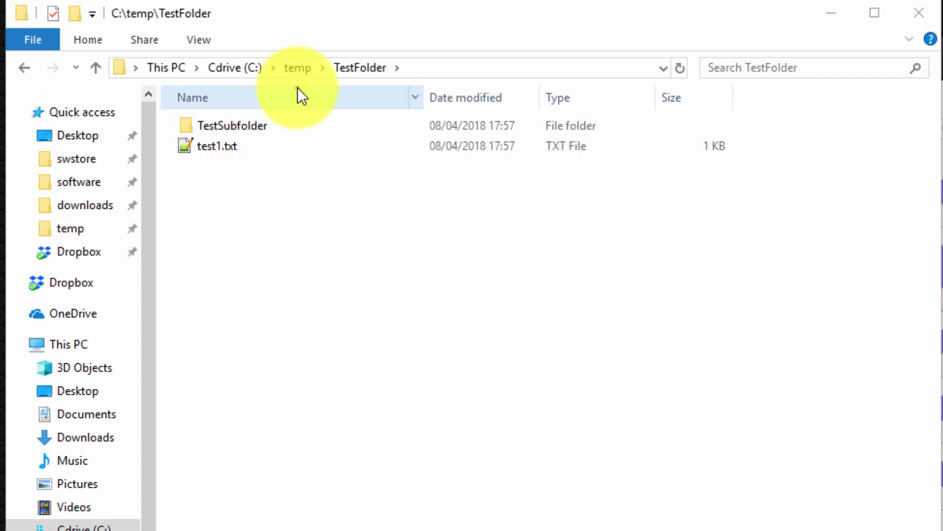
{"action": "left_click", "coordinate": [216, 148]}
{"action": "left_click", "coordinate": [228, 130]}
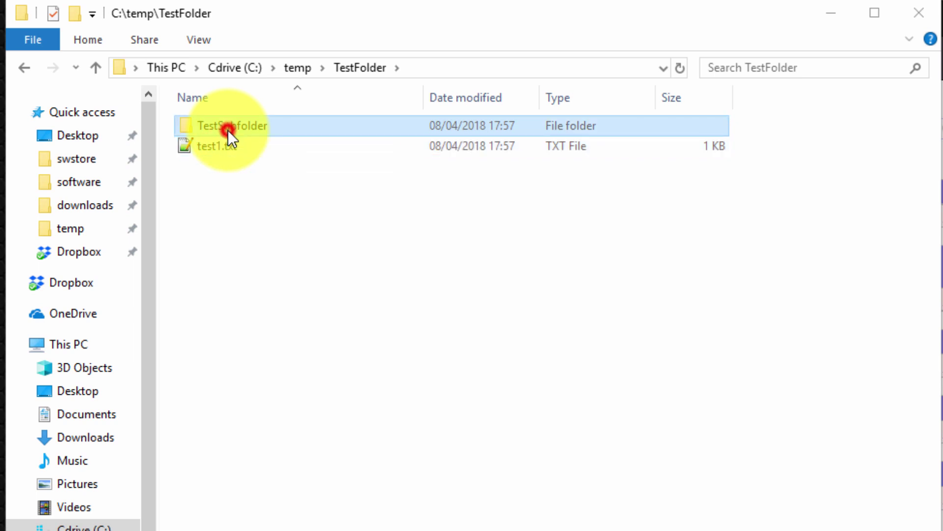
{"action": "left_click", "coordinate": [226, 146], "text": "ctrl"}
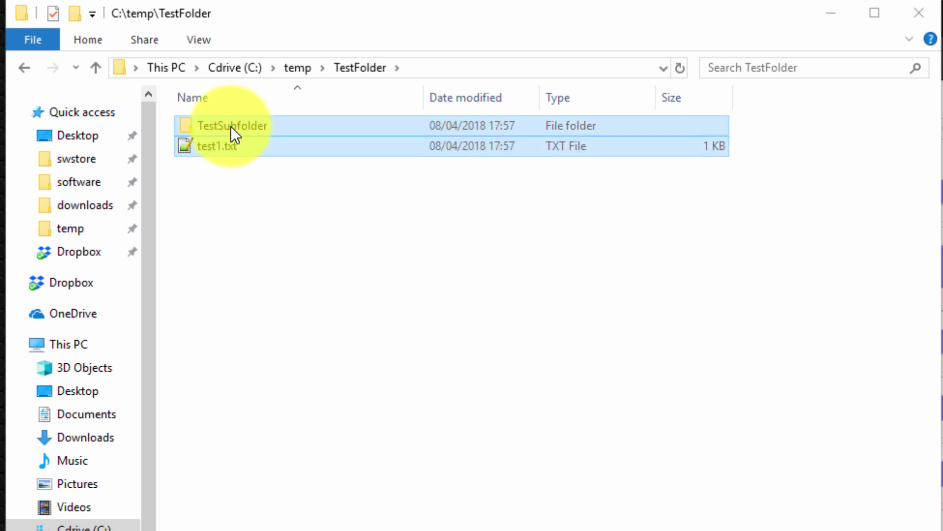
{"action": "right_click", "coordinate": [231, 126]}
{"action": "left_click", "coordinate": [411, 249]}
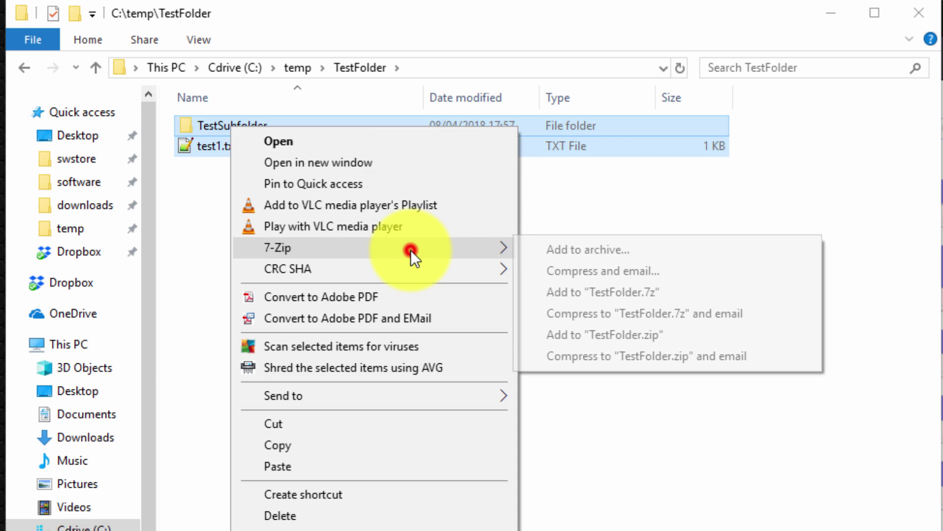
{"action": "left_click", "coordinate": [648, 337]}
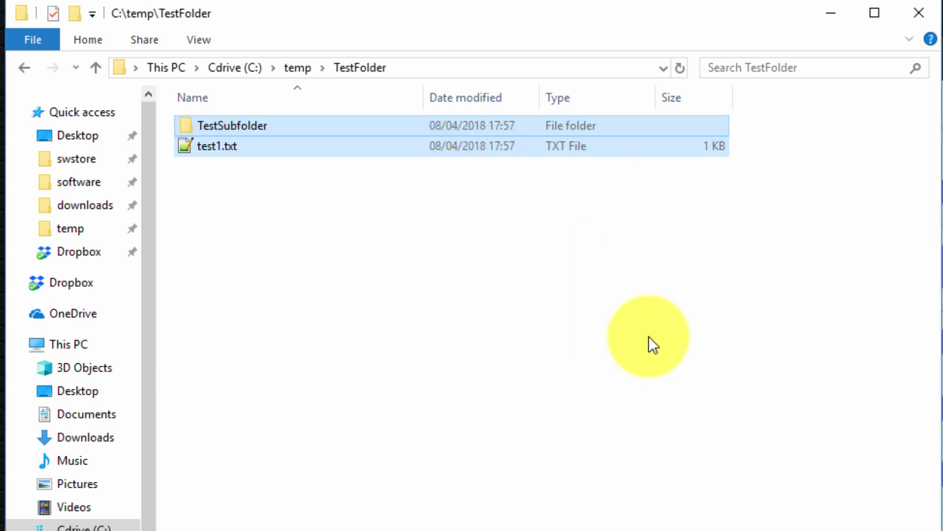
{"action": "left_click", "coordinate": [247, 170]}
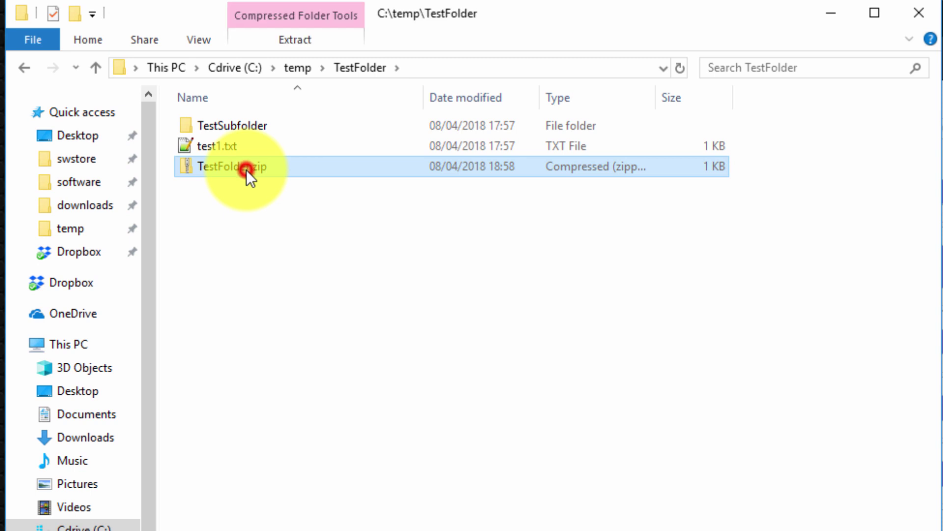
{"action": "left_click", "coordinate": [252, 126]}
Permanently delete TestSubfolder and test1.txt from TestFolder
{"action": "left_click", "coordinate": [251, 140], "text": "ctrl"}
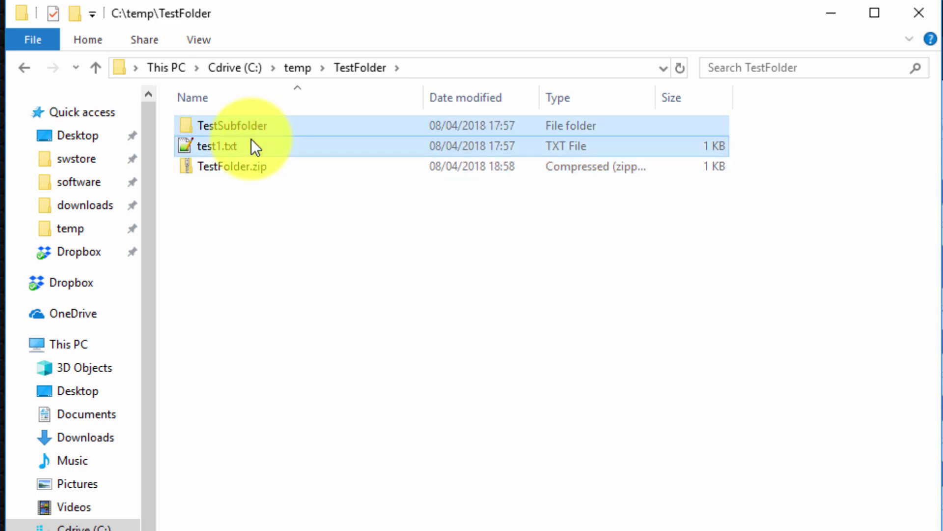
{"action": "key", "text": "shift+Delete"}
{"action": "key", "text": "Return"}
Extract TestFolder.zip here with 7-Zip to restore the deleted items
{"action": "left_click", "coordinate": [251, 125]}
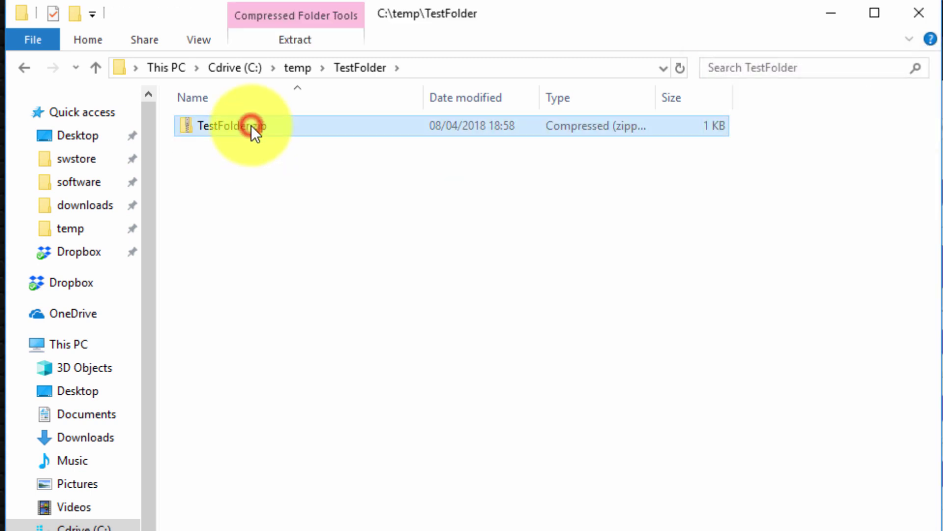
{"action": "right_click", "coordinate": [251, 125]}
{"action": "left_click", "coordinate": [352, 209]}
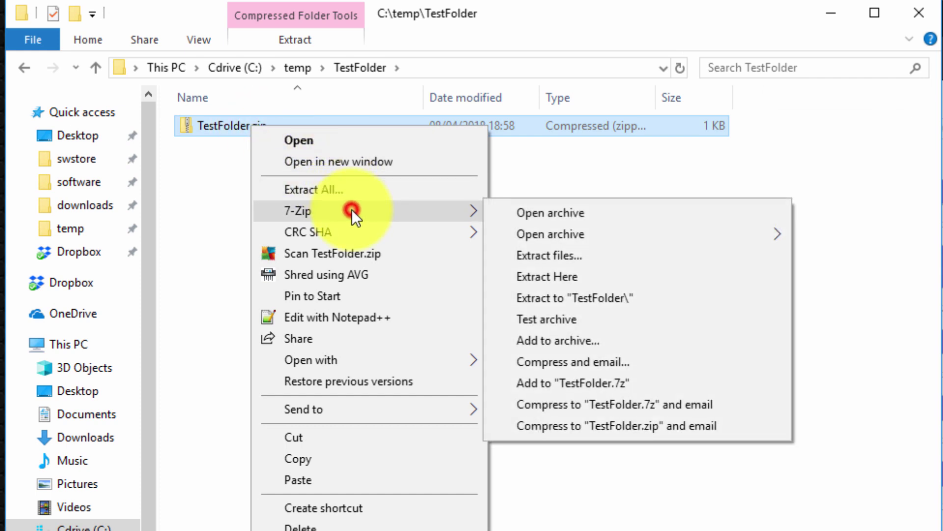
{"action": "left_click", "coordinate": [591, 278]}
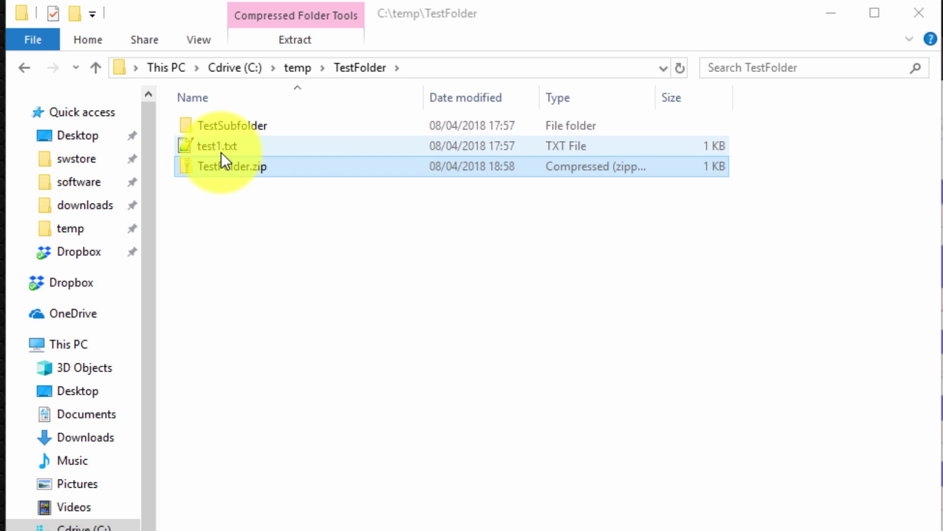
Select the restored test1.txt and TestSubfolder to confirm they are back
{"action": "left_click", "coordinate": [221, 153]}
{"action": "left_click", "coordinate": [237, 131]}
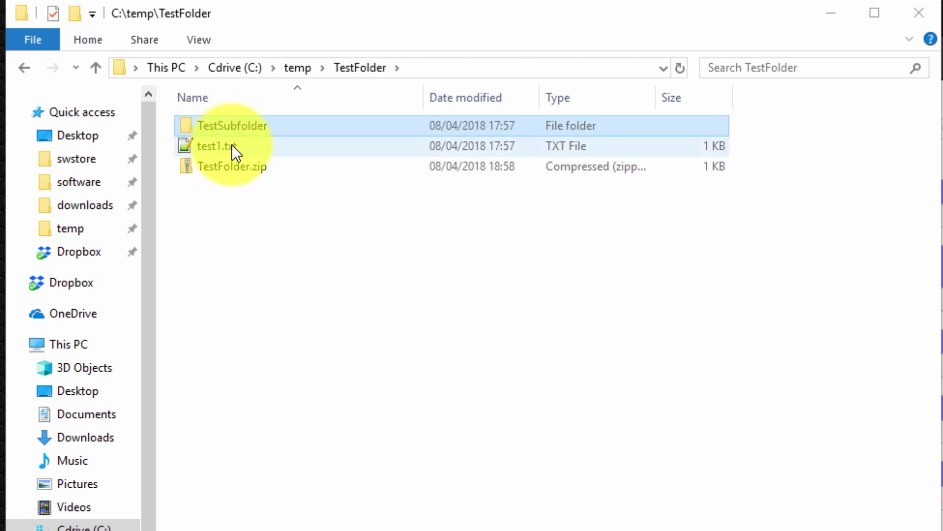
{"action": "mouse_move", "coordinate": [232, 145]}
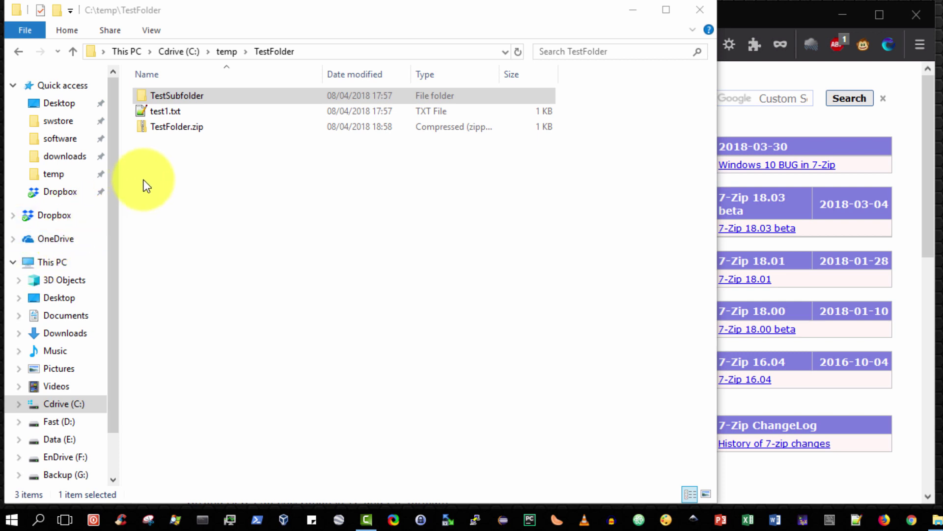
Delete the TestFolder.zip archives in TestFolder and temp, then show TestFolder's 7-Zip menu
{"action": "left_click", "coordinate": [170, 128]}
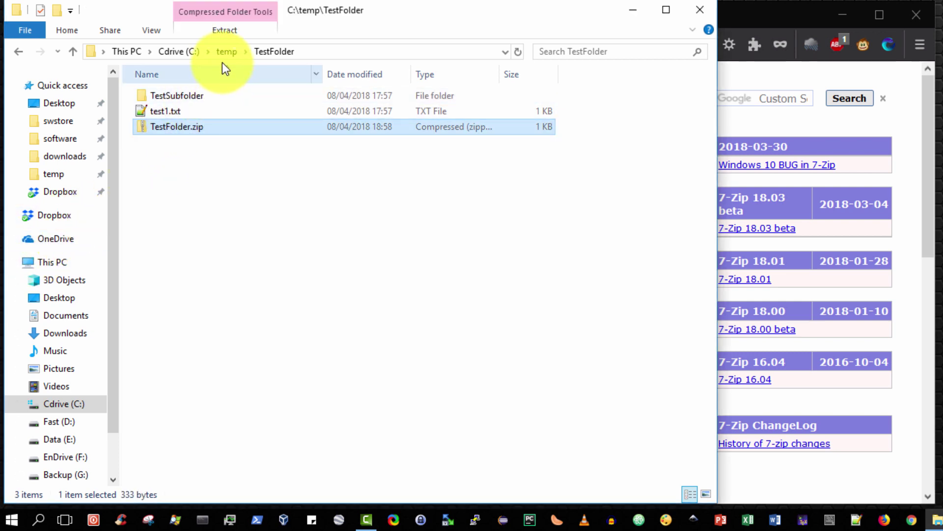
{"action": "key", "text": "Delete"}
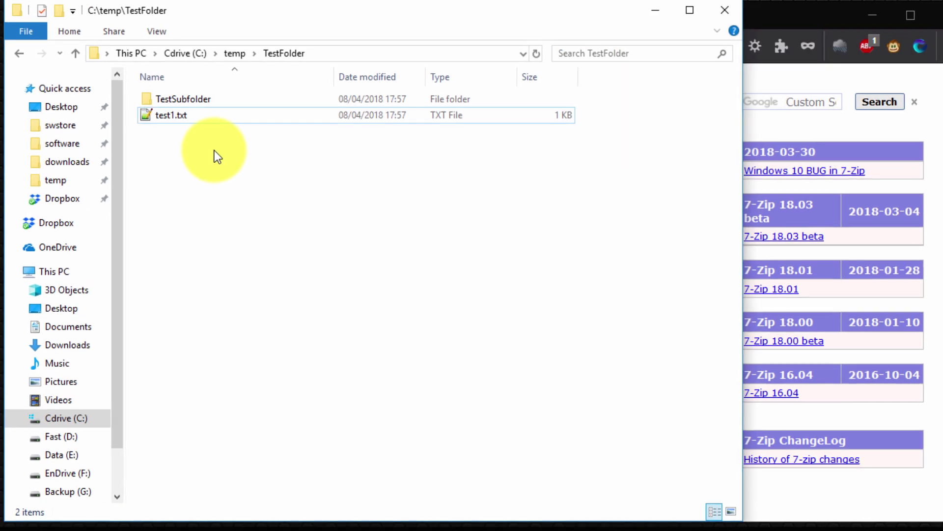
{"action": "left_click", "coordinate": [236, 53]}
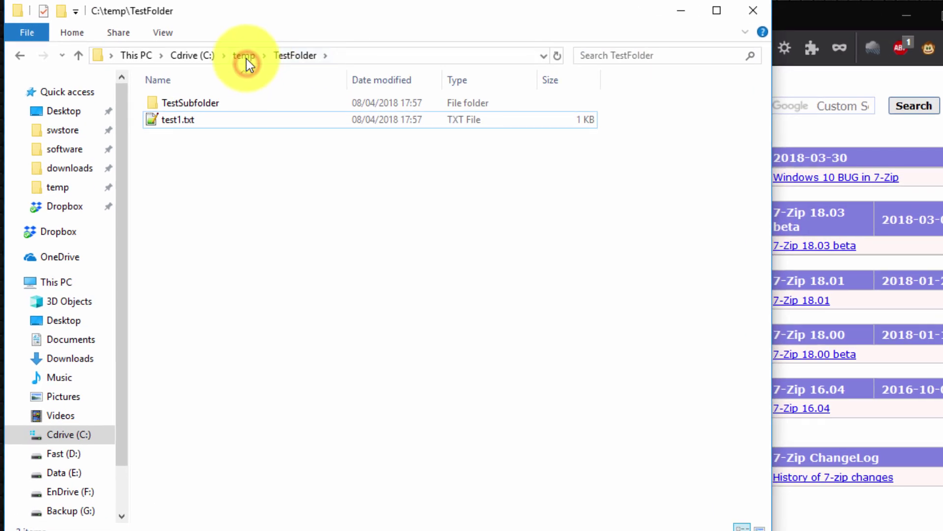
{"action": "left_click", "coordinate": [203, 118]}
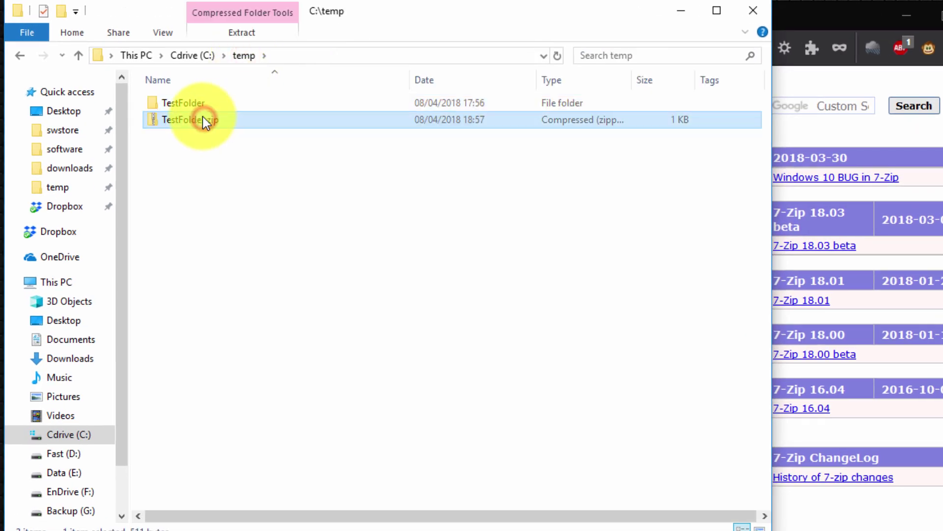
{"action": "key", "text": "Delete"}
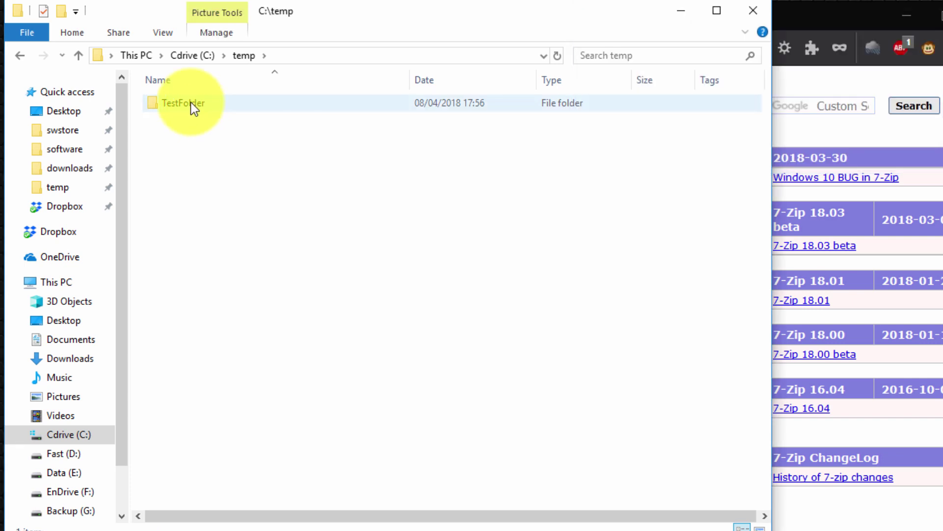
{"action": "right_click", "coordinate": [190, 102]}
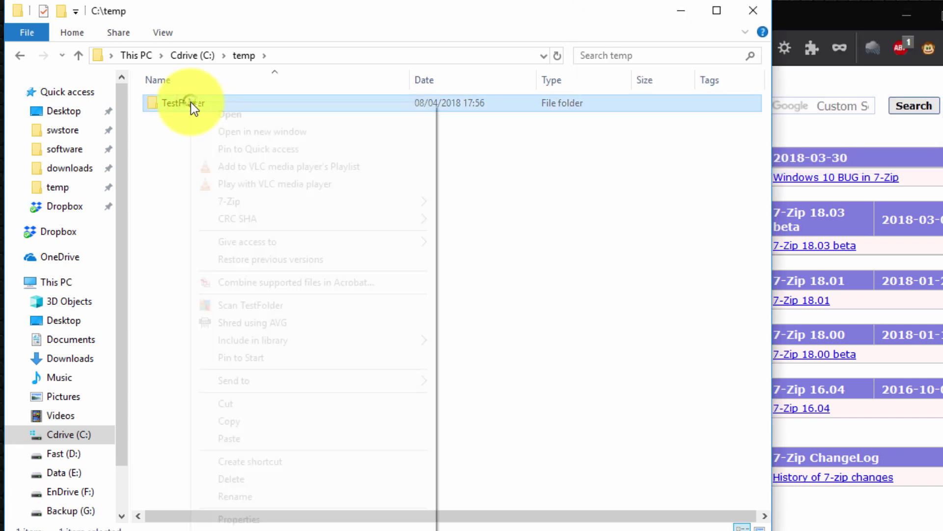
{"action": "mouse_move", "coordinate": [326, 202]}
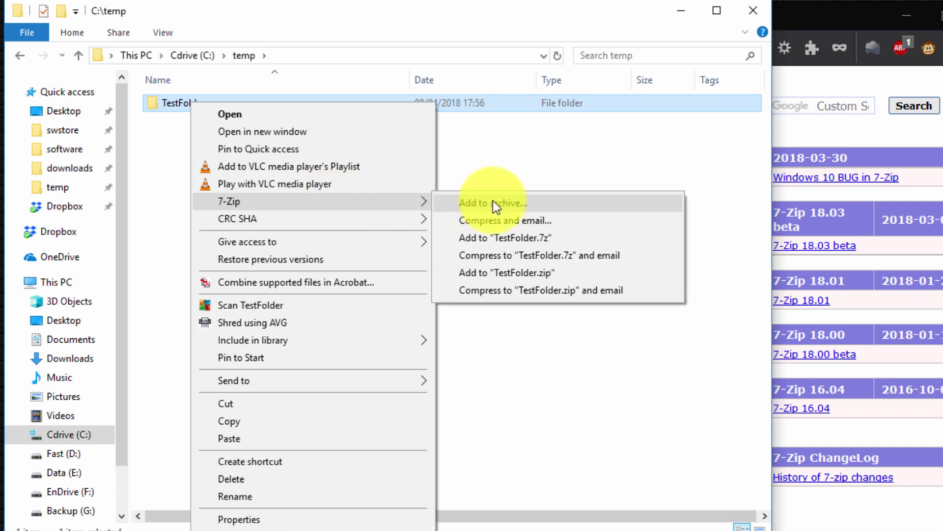
Open 7-Zip's Add to Archive dialog for TestFolder and centre it on screen
{"action": "left_click", "coordinate": [522, 201]}
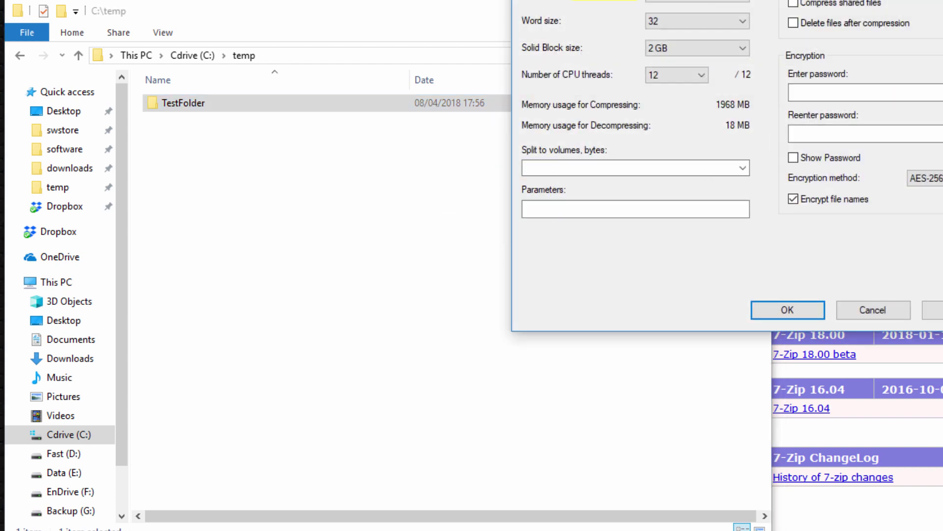
{"action": "left_click_drag", "start_coordinate": [604, 0], "coordinate": [396, 43]}
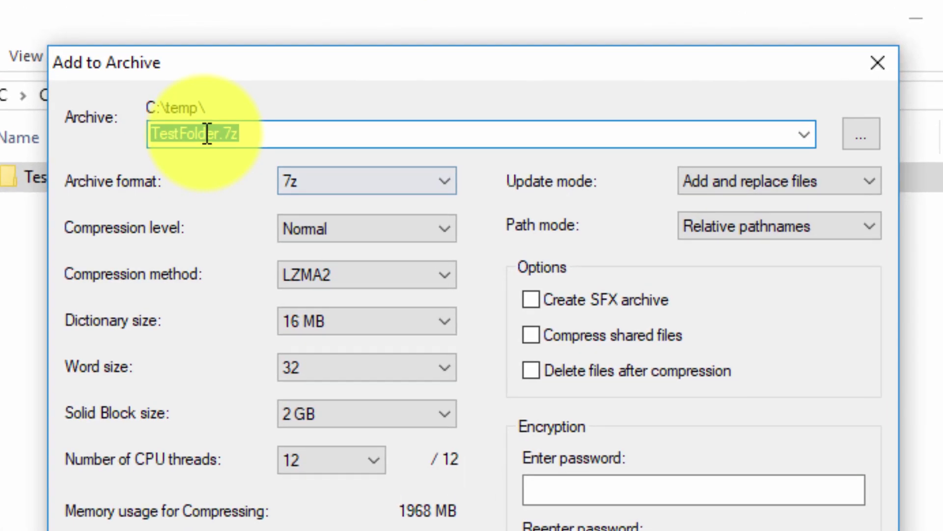
{"action": "left_click", "coordinate": [260, 76]}
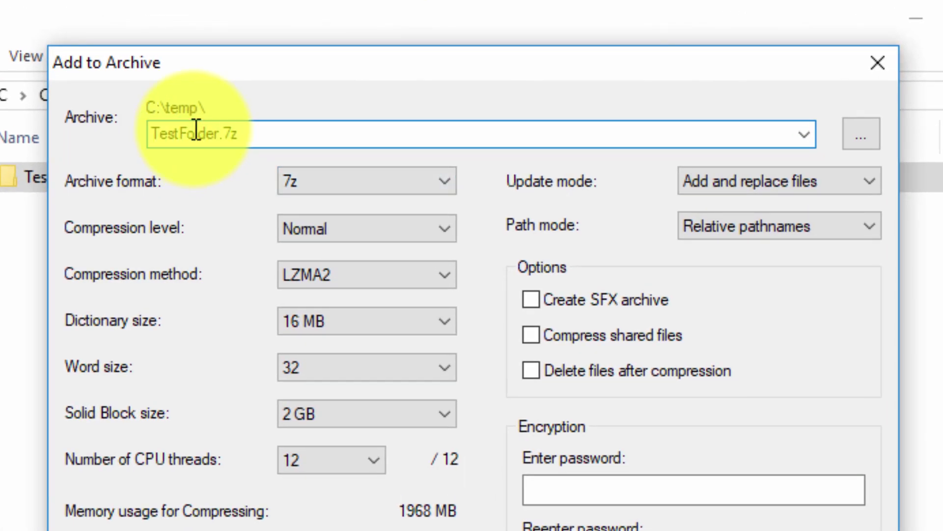
Review the format, level and method lists, keeping 7z, Normal and LZMA2
{"action": "left_click", "coordinate": [445, 181]}
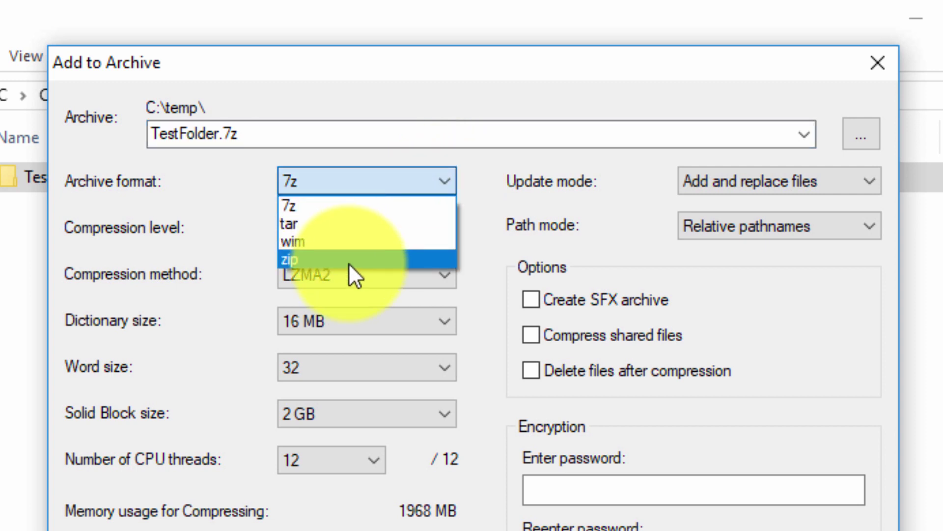
{"action": "left_click", "coordinate": [491, 211]}
{"action": "left_click", "coordinate": [437, 228]}
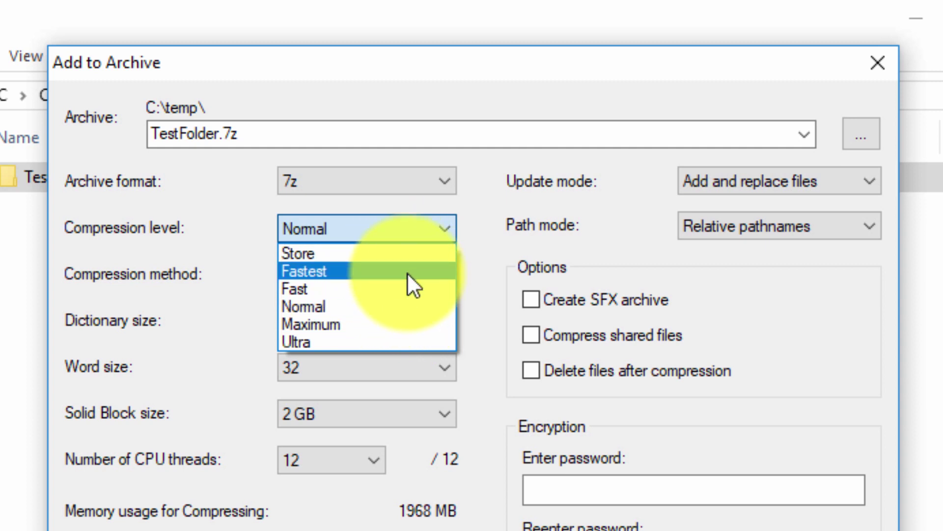
{"action": "left_click", "coordinate": [491, 240]}
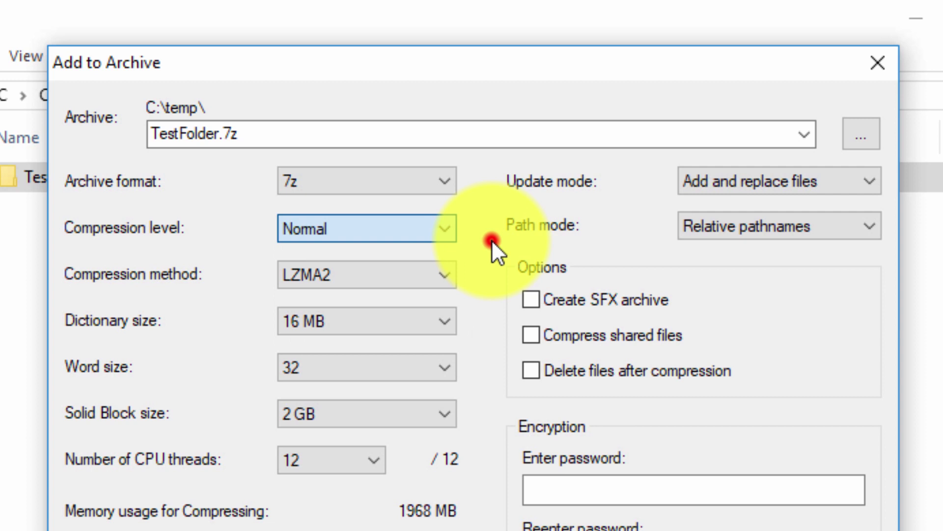
{"action": "left_click", "coordinate": [442, 279]}
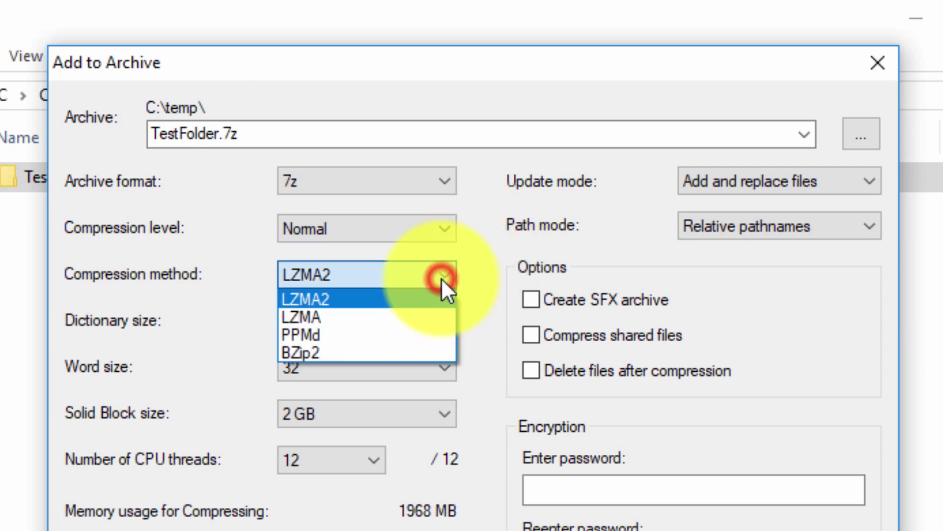
{"action": "left_click", "coordinate": [476, 263]}
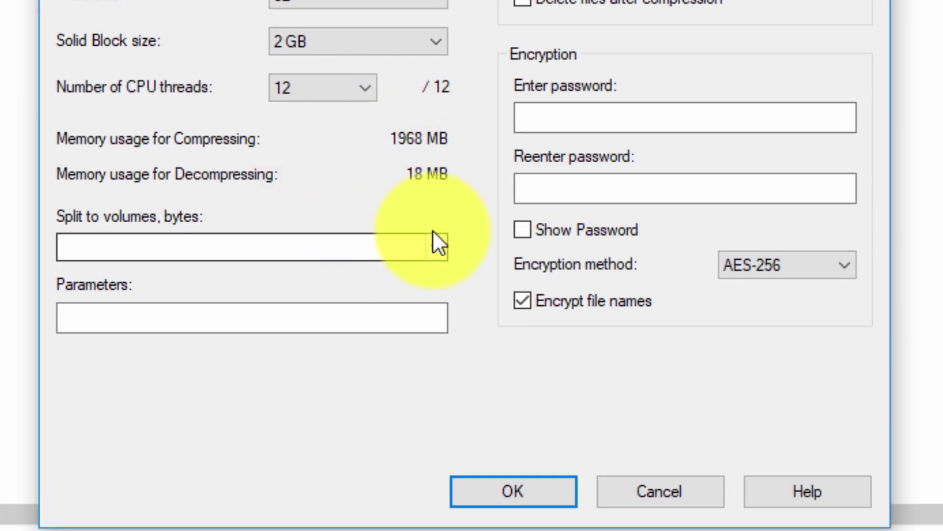
{"action": "left_click", "coordinate": [444, 240]}
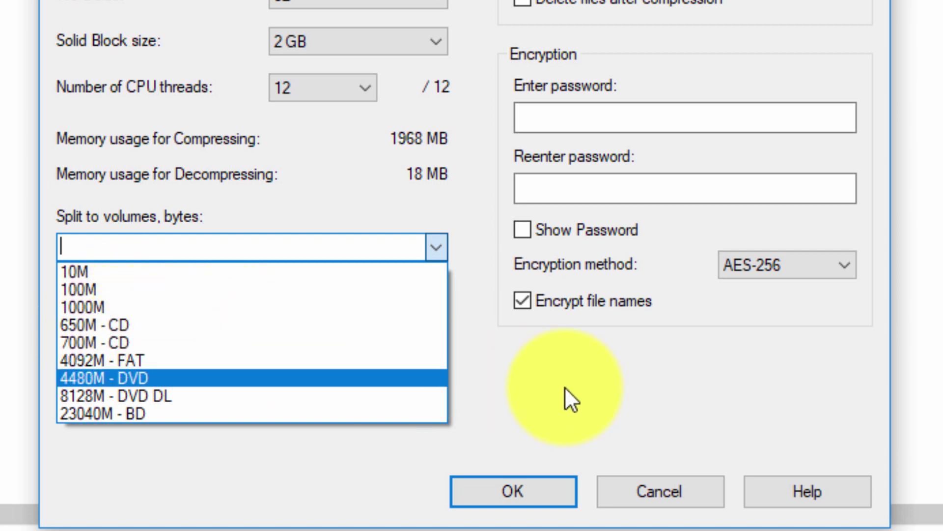
{"action": "left_click", "coordinate": [564, 387]}
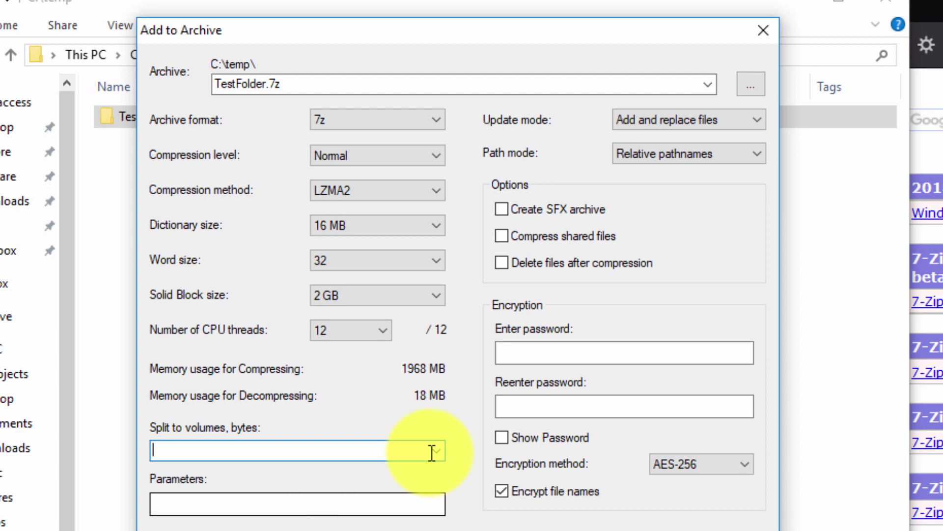
{"action": "left_click", "coordinate": [723, 122]}
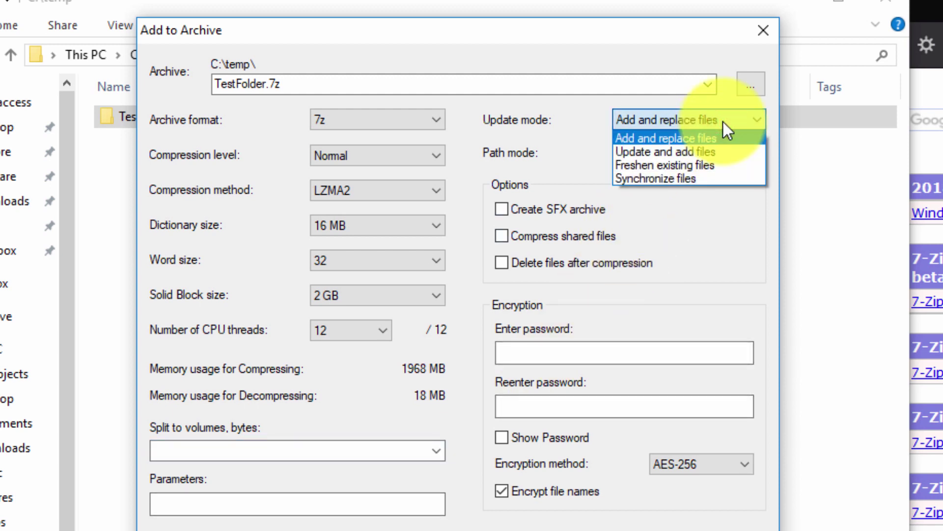
{"action": "left_click", "coordinate": [748, 205]}
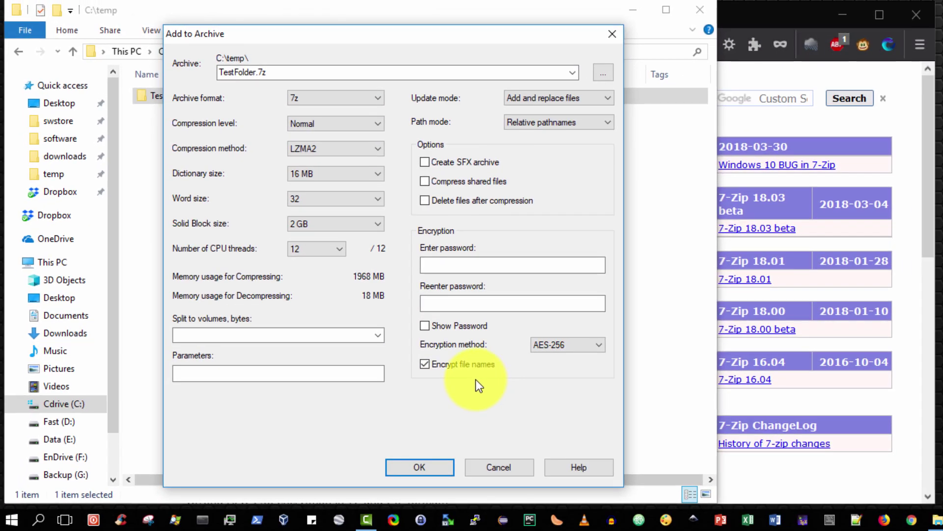
Cancel the Add to Archive dialog without creating TestFolder.7z
{"action": "left_click", "coordinate": [515, 468]}
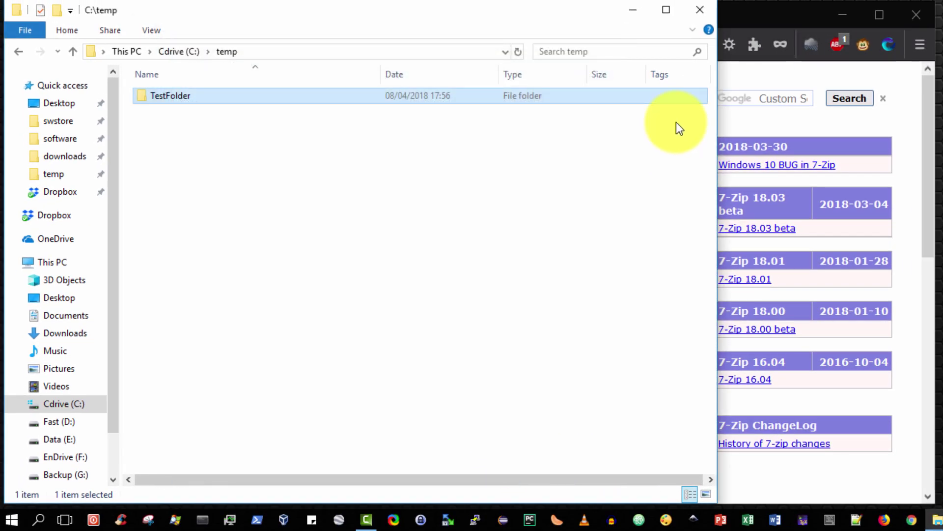
Search Google for keka and open the 'Keka - the macOS file archiver' result
{"action": "left_click", "coordinate": [638, 18]}
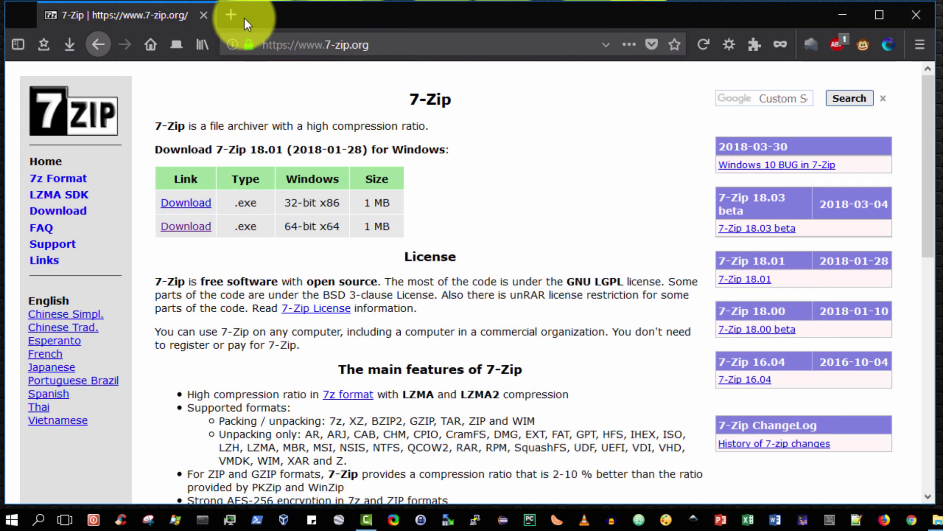
{"action": "left_click", "coordinate": [231, 14]}
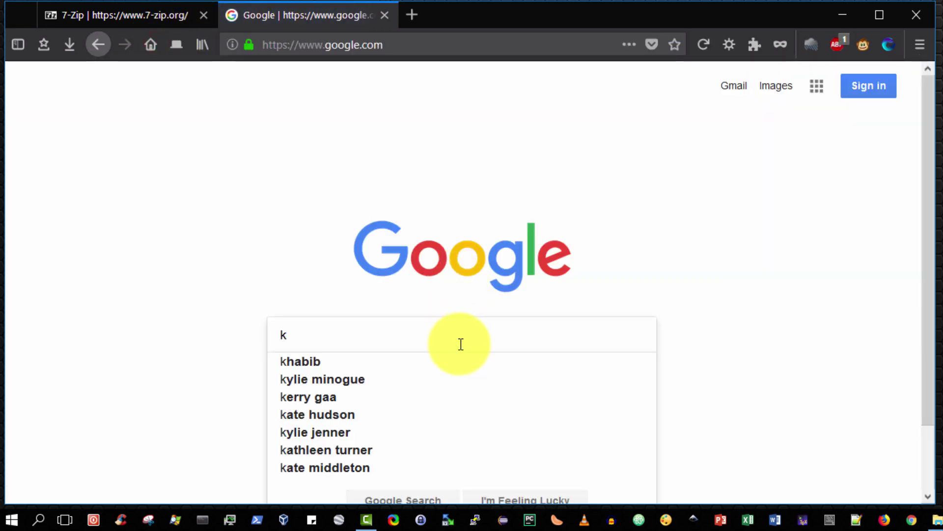
{"action": "key", "text": "Return"}
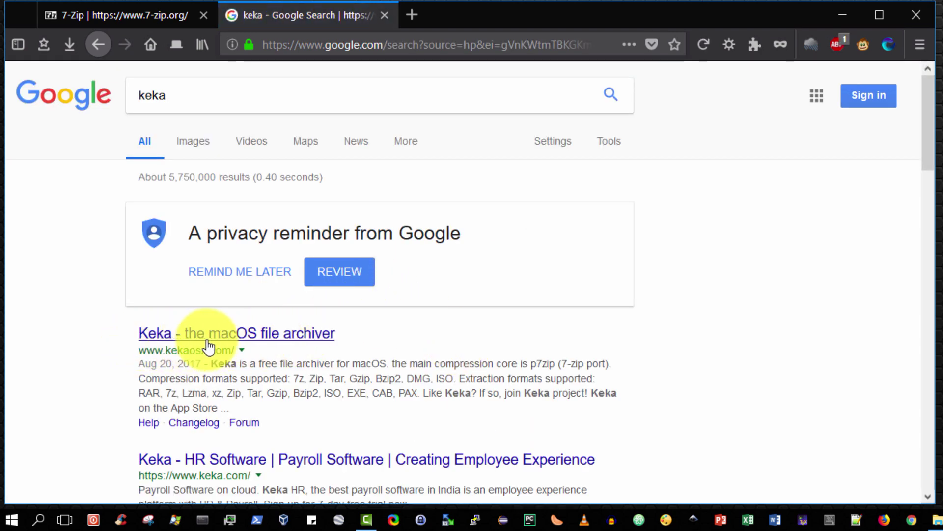
{"action": "left_click", "coordinate": [278, 336]}
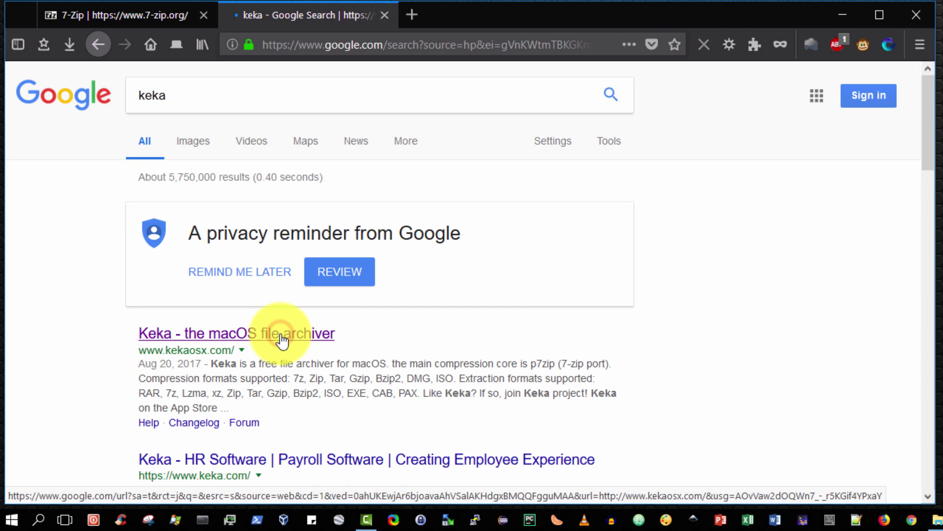